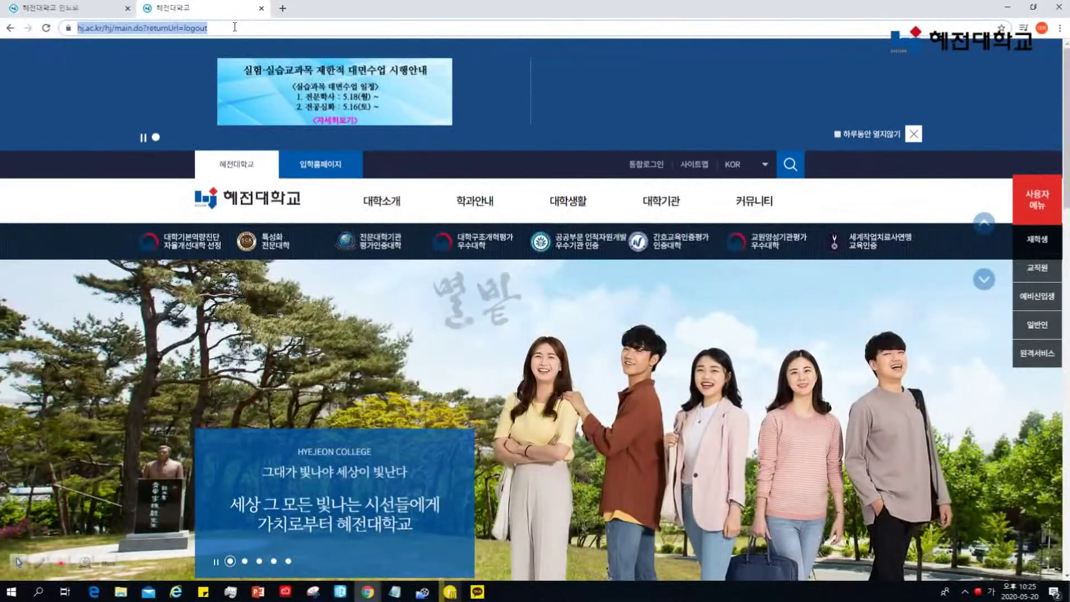
Step: Log in to the Hyejeon portal with the saved user ID and launch e-Campus
key("Return")
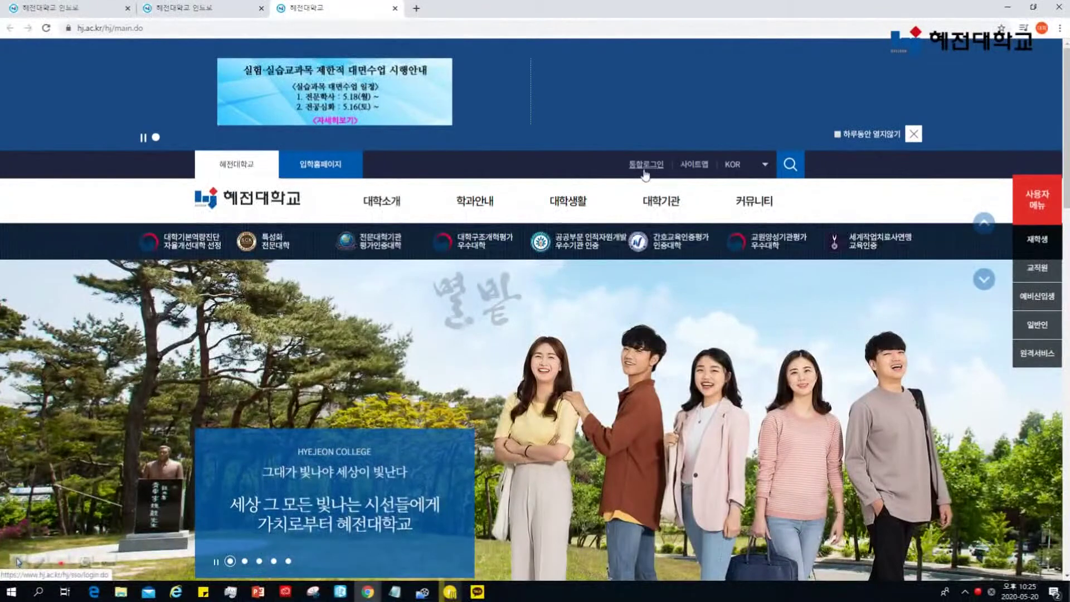
left_click(645, 174)
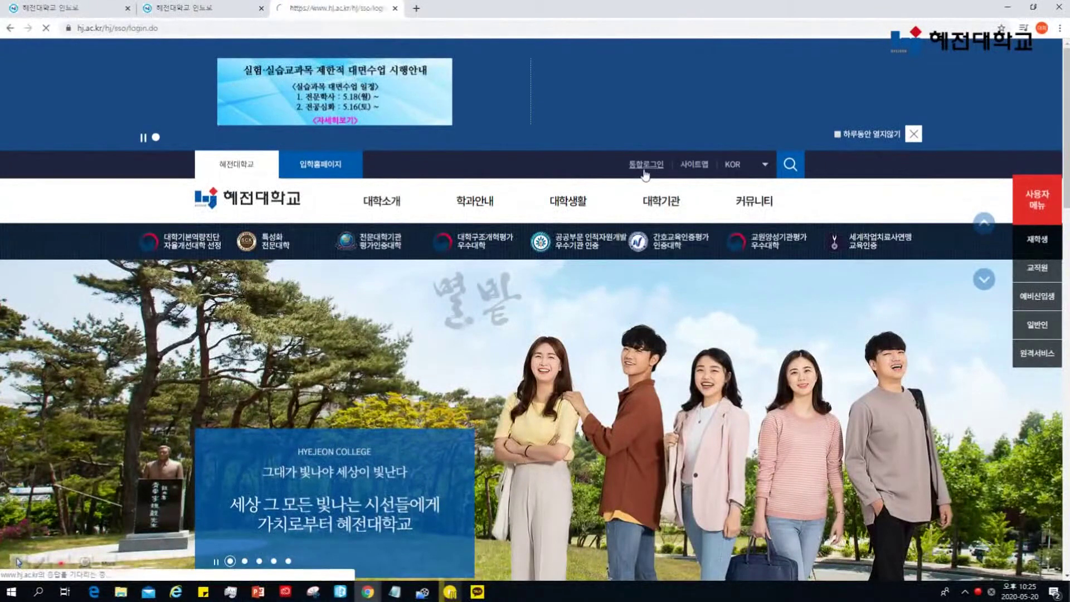
left_click(654, 229)
type("f20")
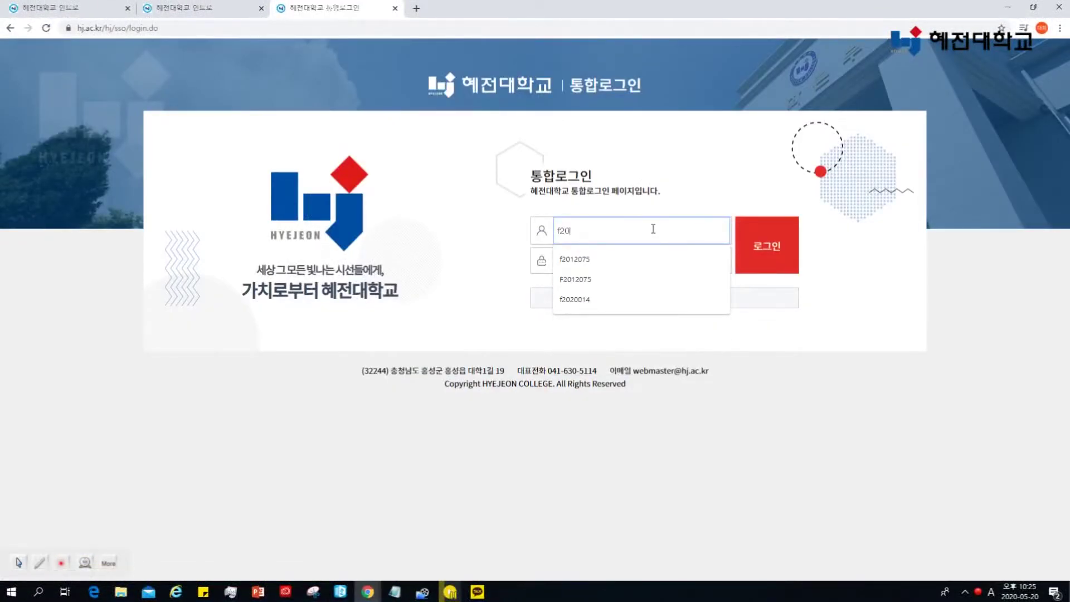
type("12075")
key("Tab")
key("Return")
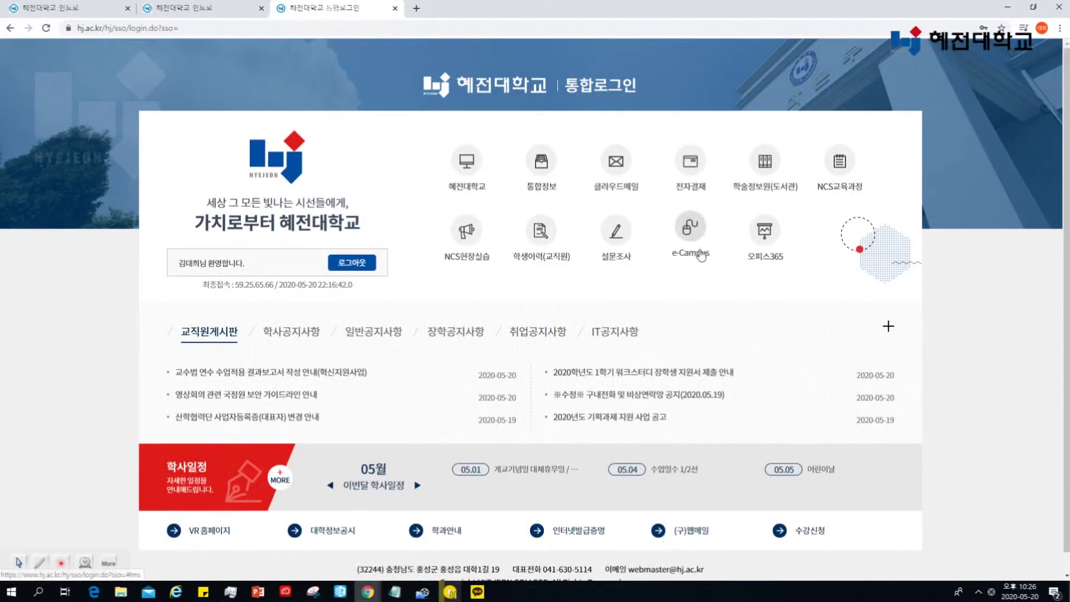
left_click(691, 229)
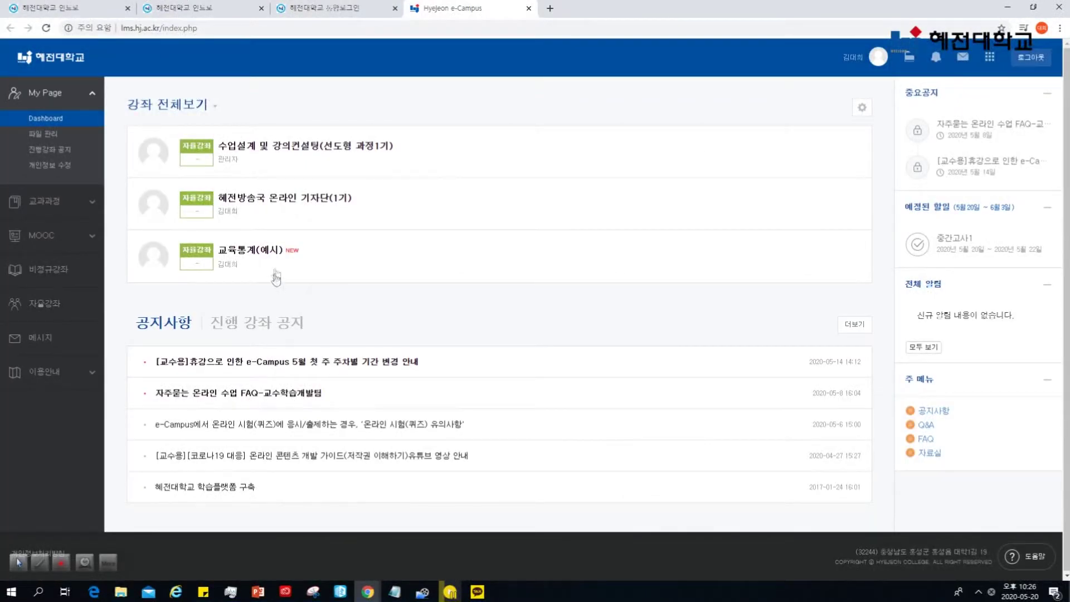
Step: Add category '2020-1_강좌명_중간고사' to the 교육통계(예시) course question bank
left_click(273, 252)
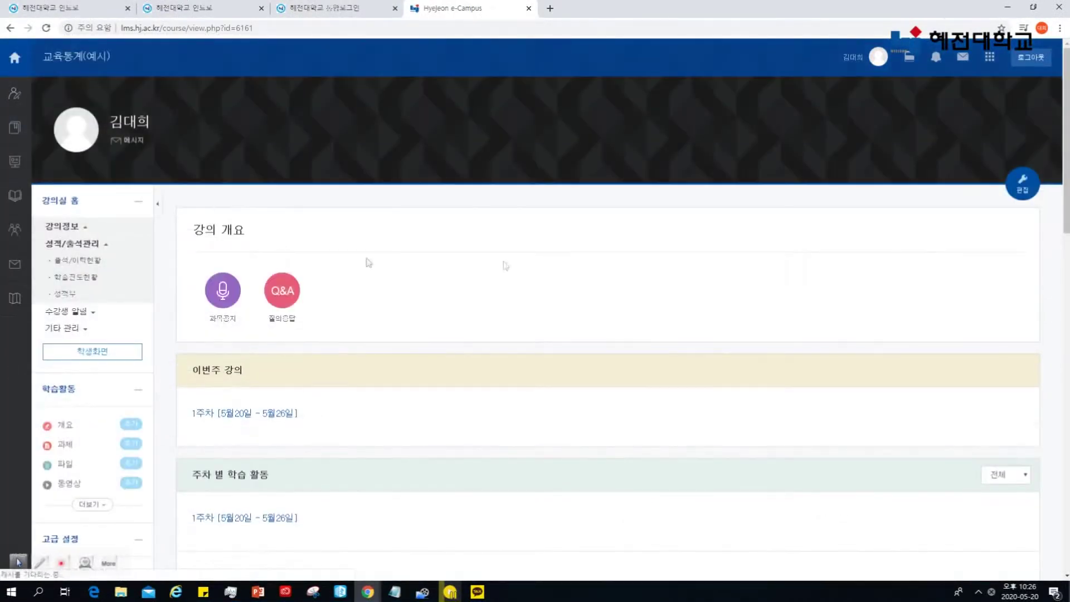
scroll(111, 441, "down", 5)
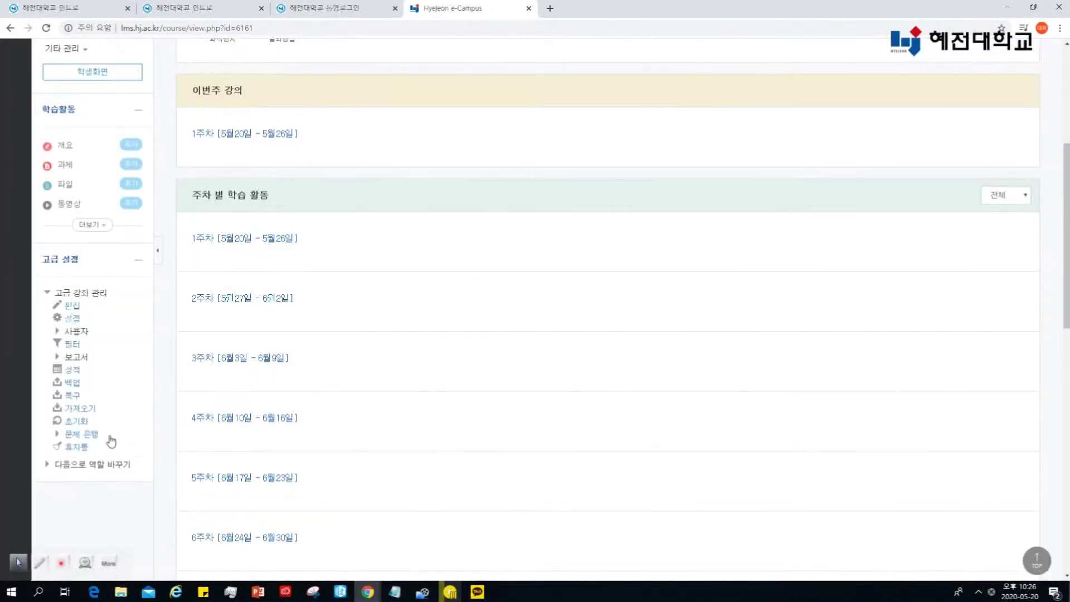
left_click(94, 440)
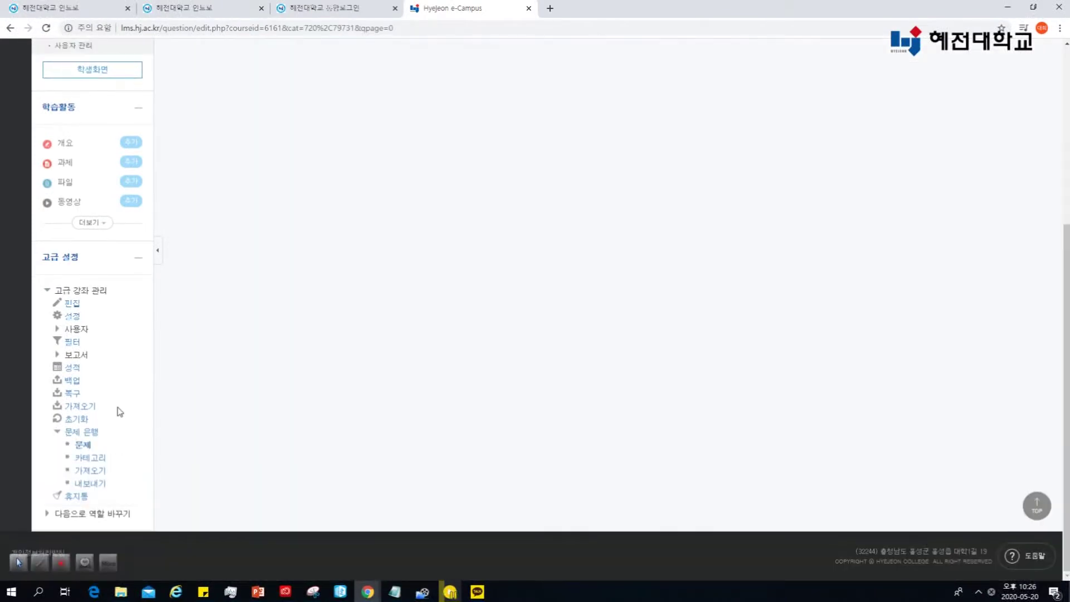
left_click(78, 456)
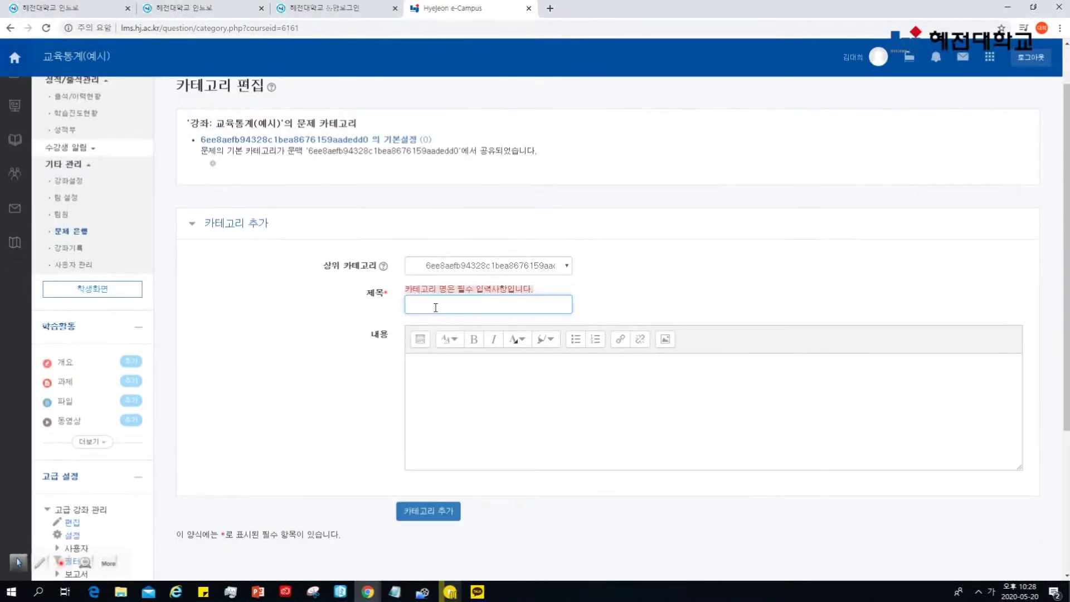
type("과")
type("_강좌명_중간고사")
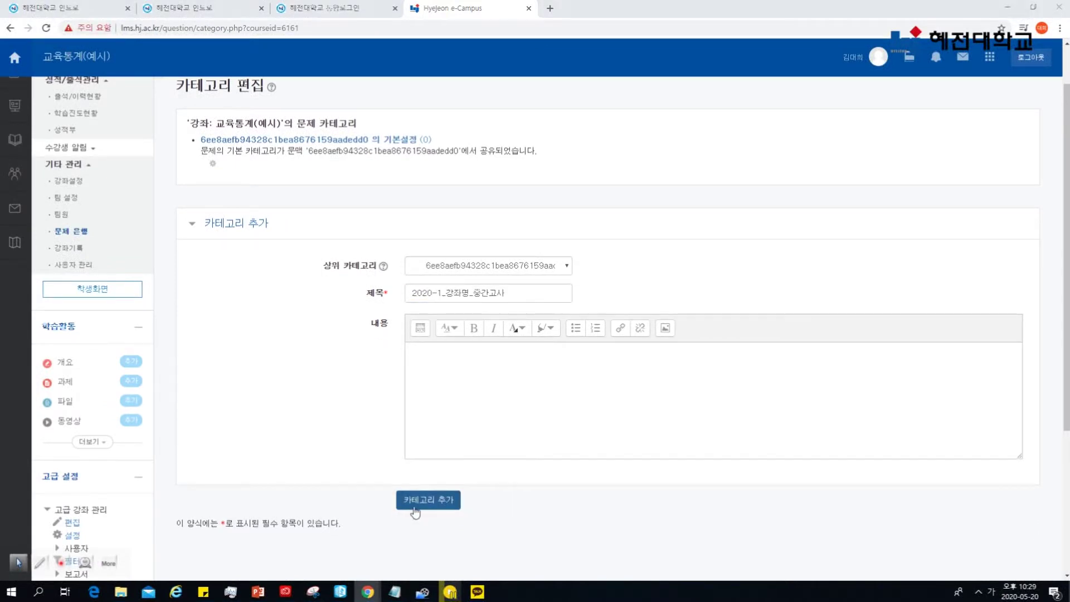
left_click(415, 500)
scroll(134, 411, "down", 5)
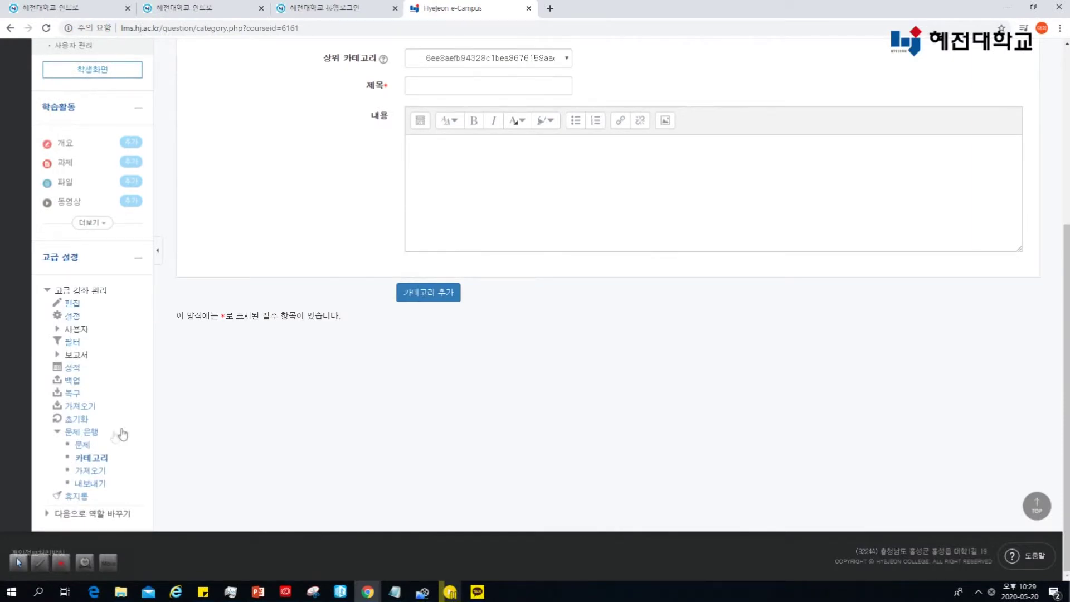
left_click(92, 437)
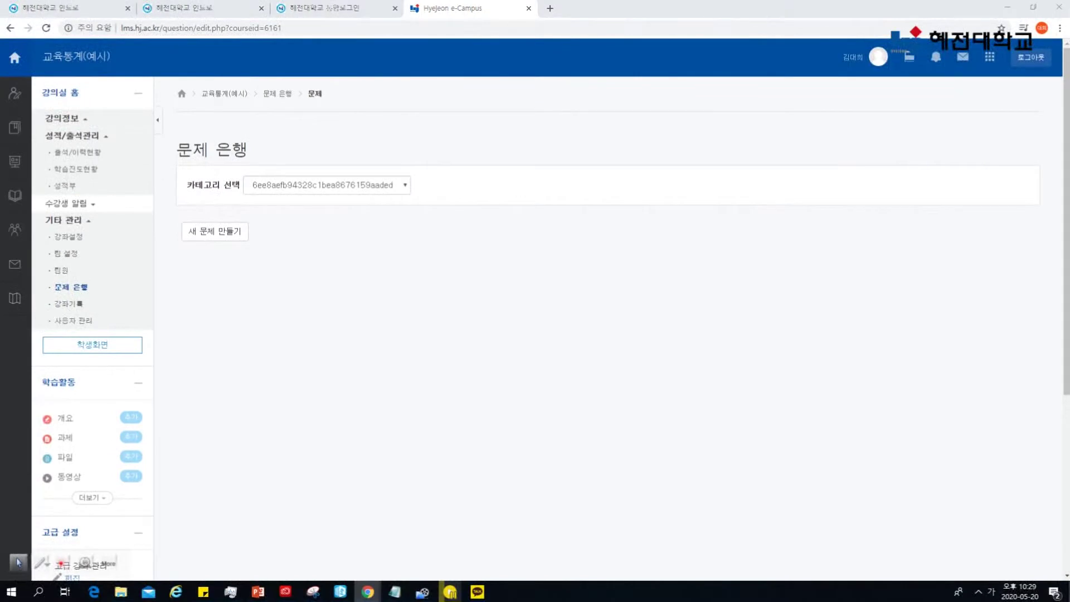
Step: Start a multiple-choice question named '1번 문항' with the text '대한민국 수도는 ?'
left_click(221, 231)
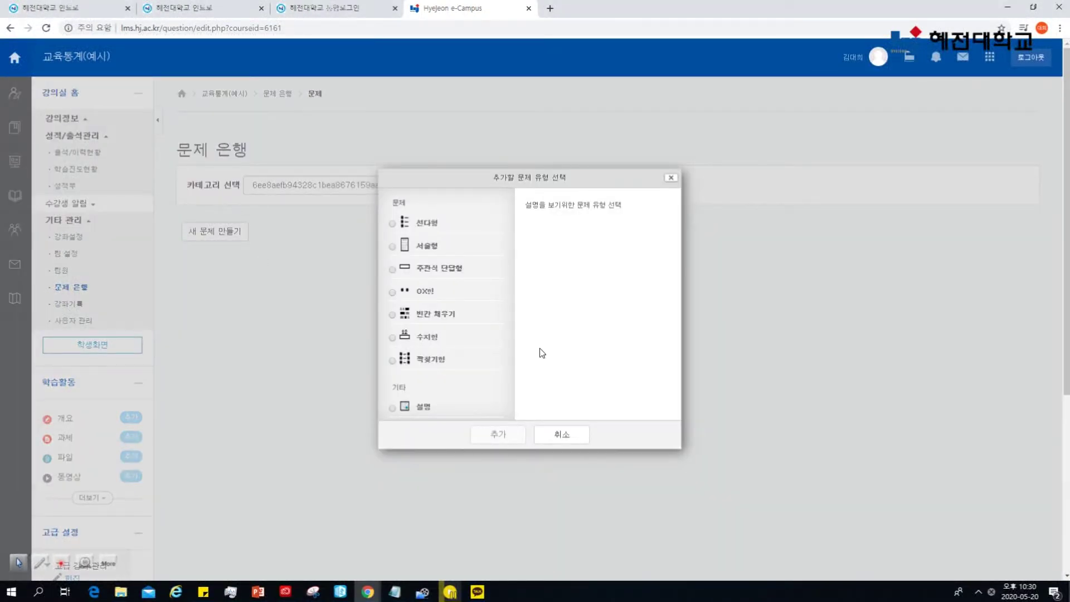
left_click(393, 224)
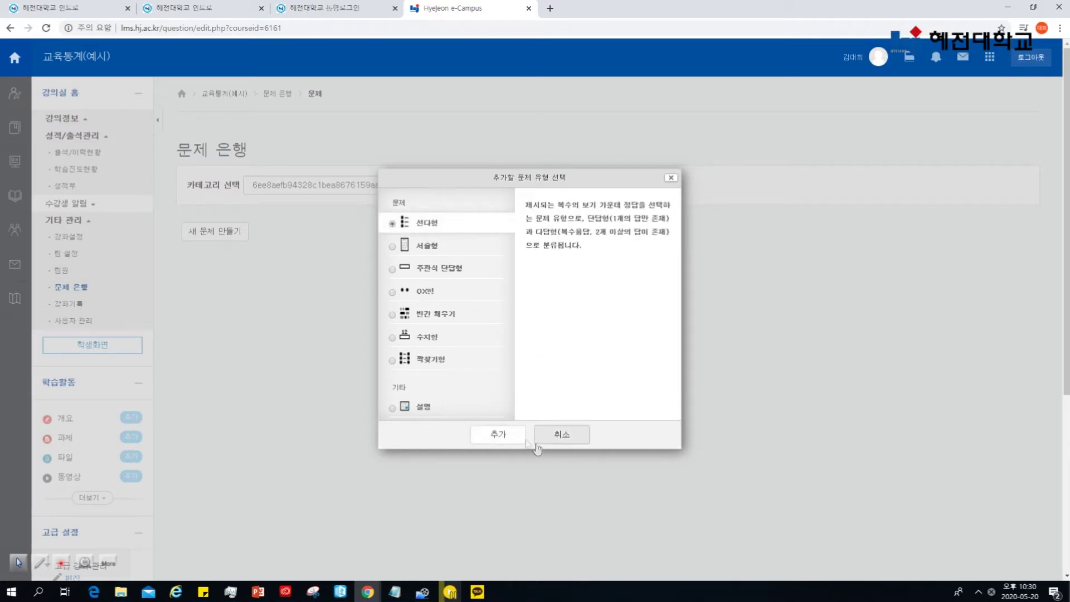
left_click(509, 437)
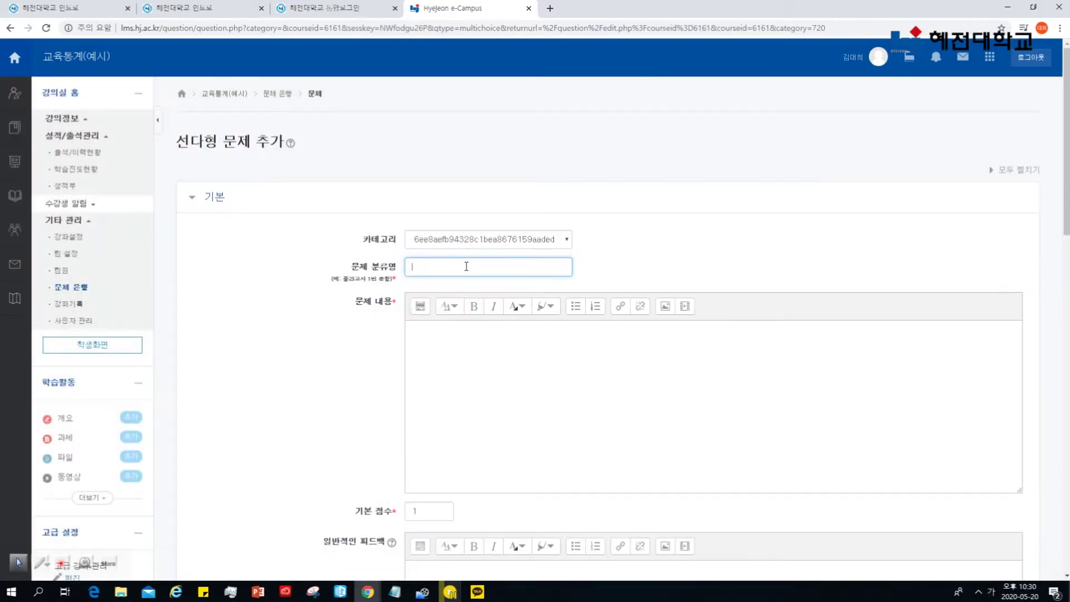
left_click(467, 267)
type("1번 문항")
left_click(466, 346)
type("대한민국 수도는 ?")
Step: Fill in the answer choices, with 서울 as choice 1 and 런던 as choice 5
scroll(466, 347, "down", 3)
left_click(433, 336)
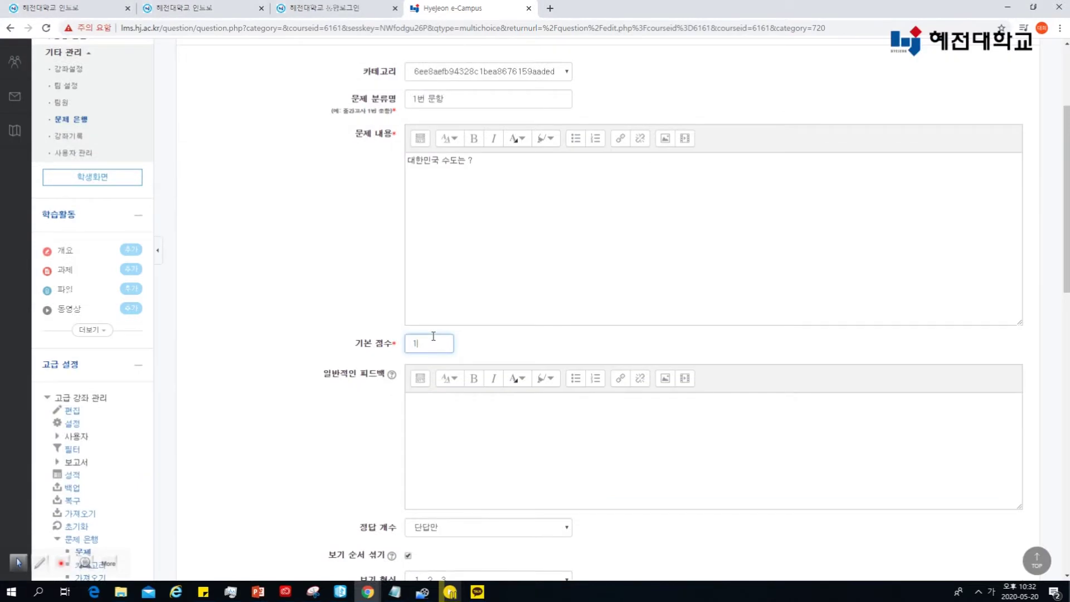
scroll(352, 306, "down", 8)
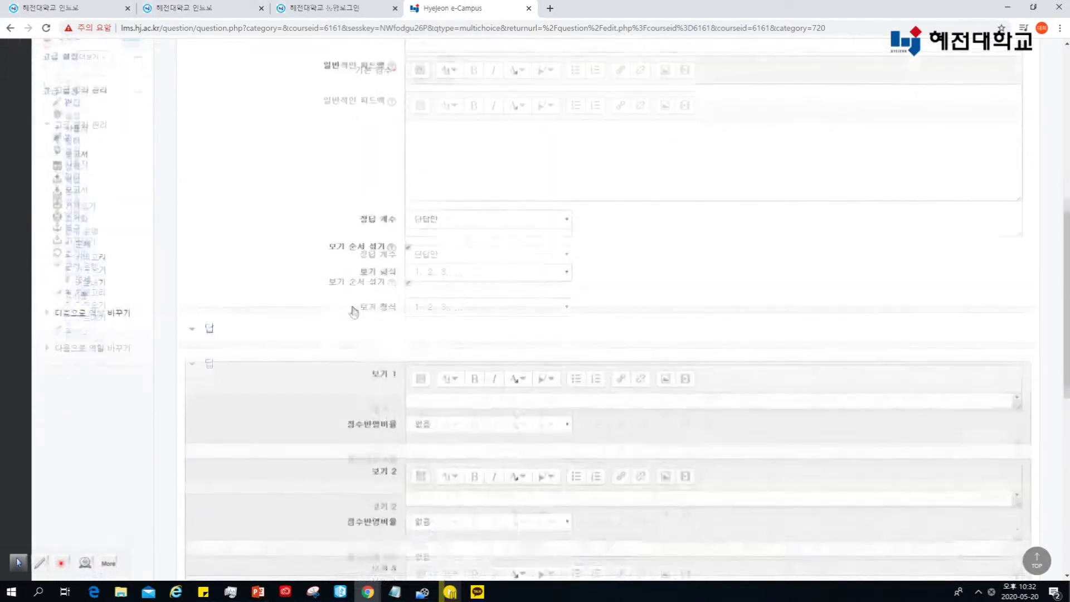
left_click(448, 267)
type("서울")
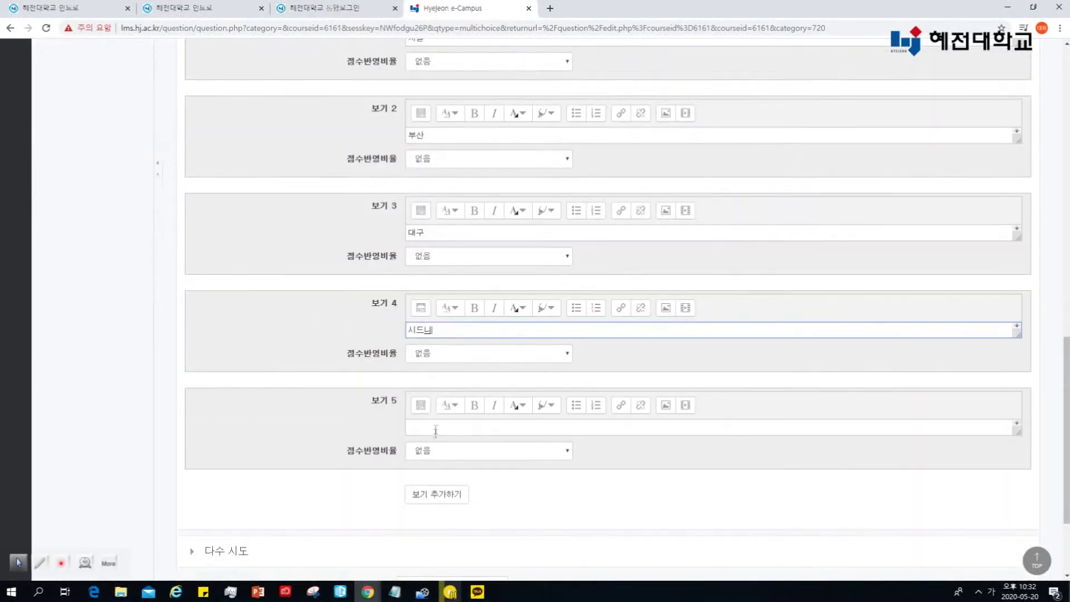
left_click(436, 429)
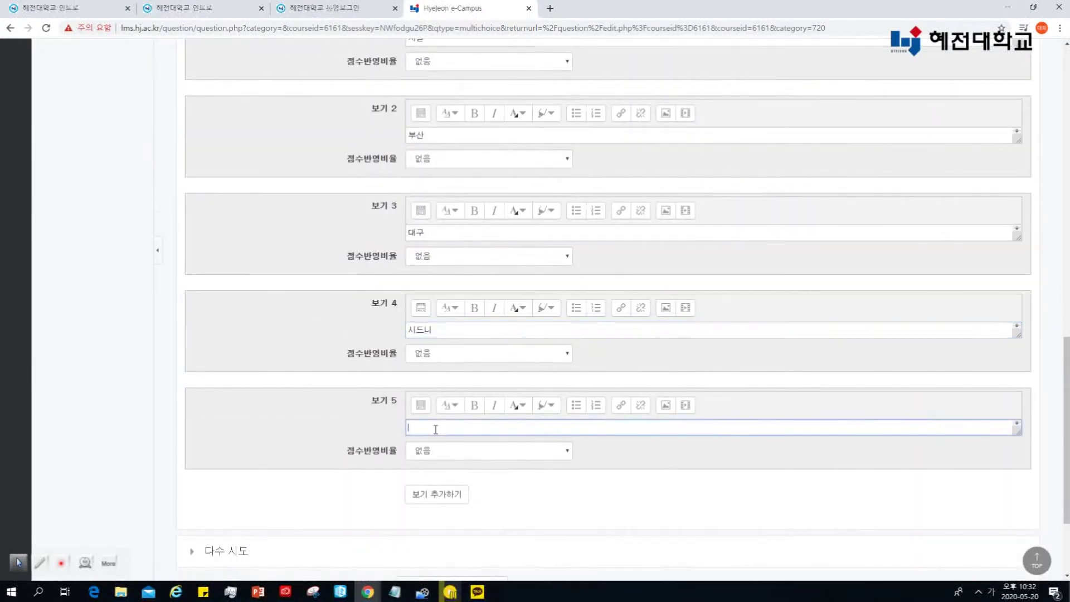
type("런던")
Step: Give 서울 100% credit, leave choice 2 at no credit, and save the question
scroll(418, 396, "up", 3)
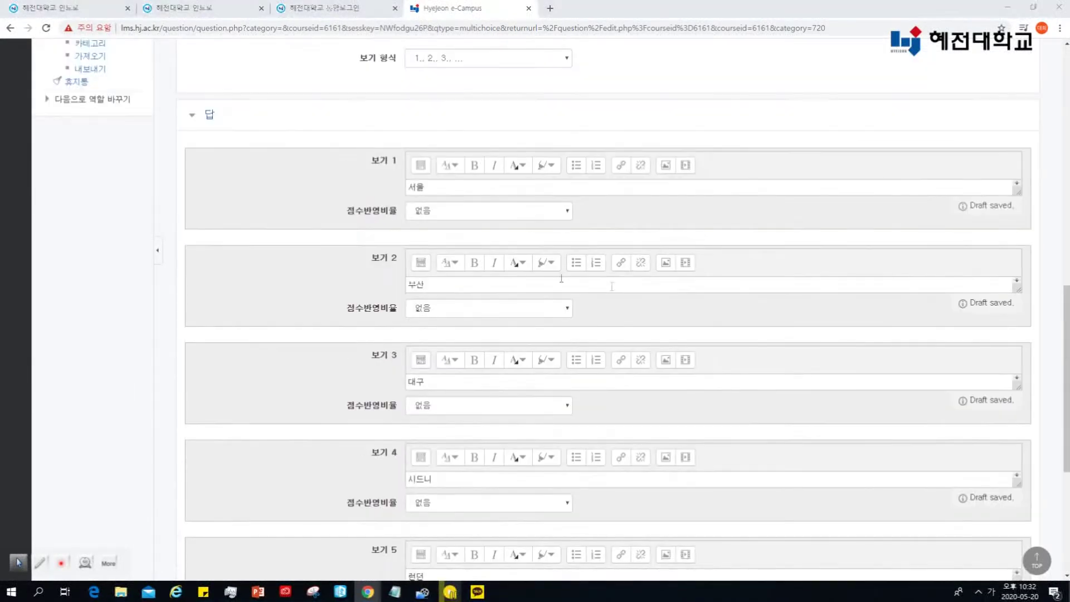
left_click(506, 210)
left_click(492, 236)
left_click(299, 285)
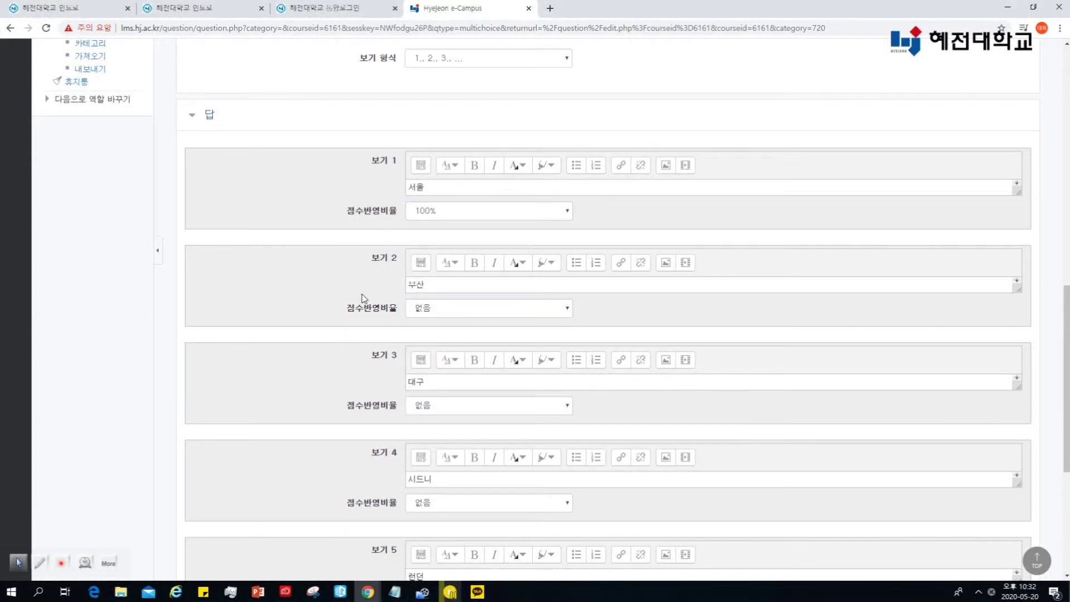
left_click(504, 310)
left_click(504, 310)
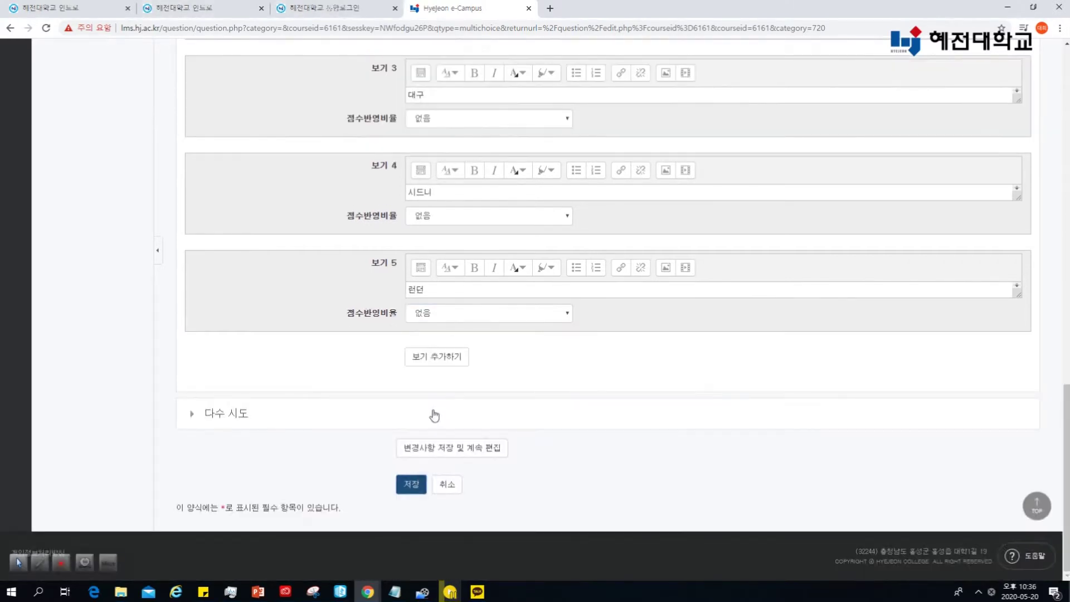
left_click(412, 484)
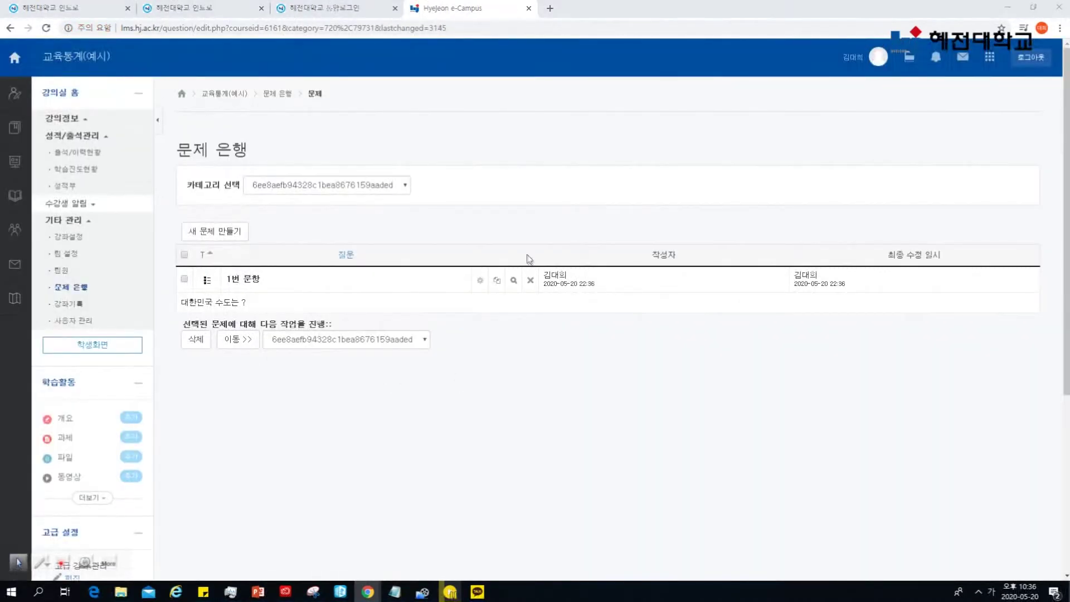
Step: Preview the 1번 문항 question, then close the preview window
left_click(514, 280)
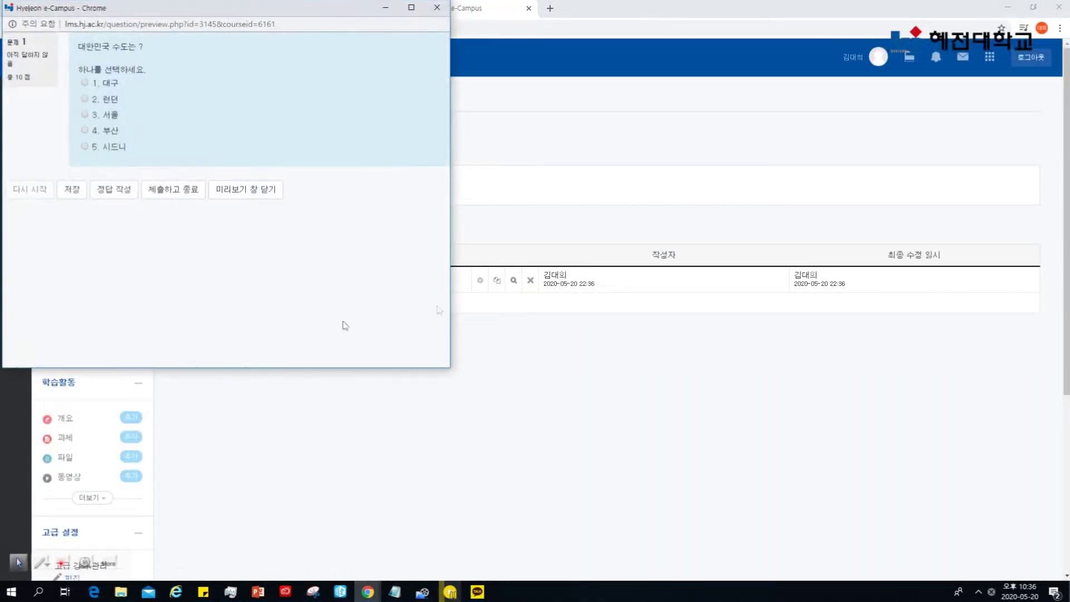
left_click(437, 8)
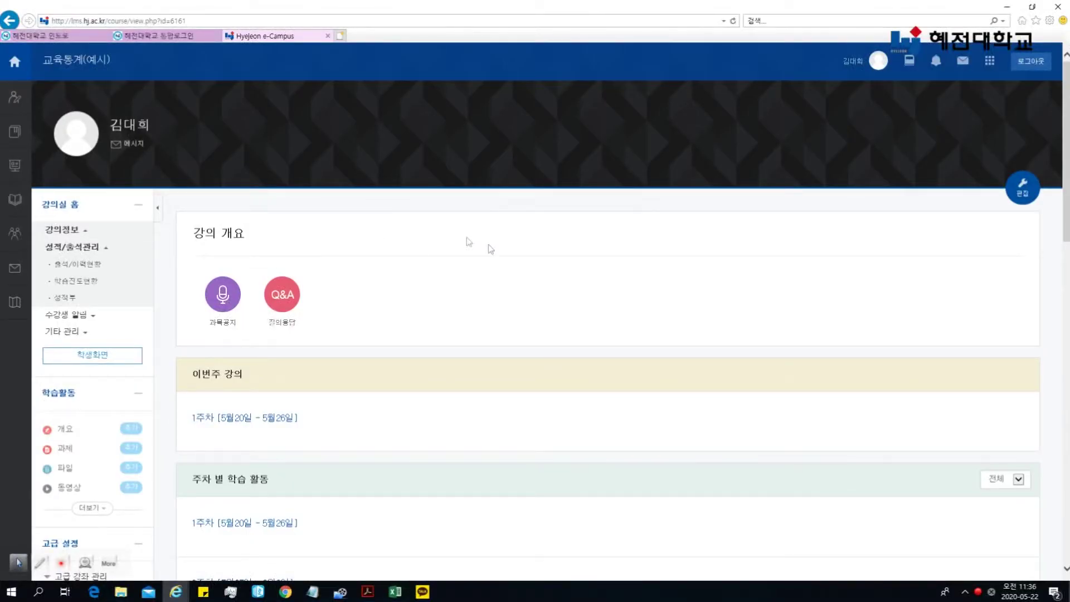
Step: With editing on, add a quiz titled '2020-1 중간고사' to week 8
left_click(1029, 198)
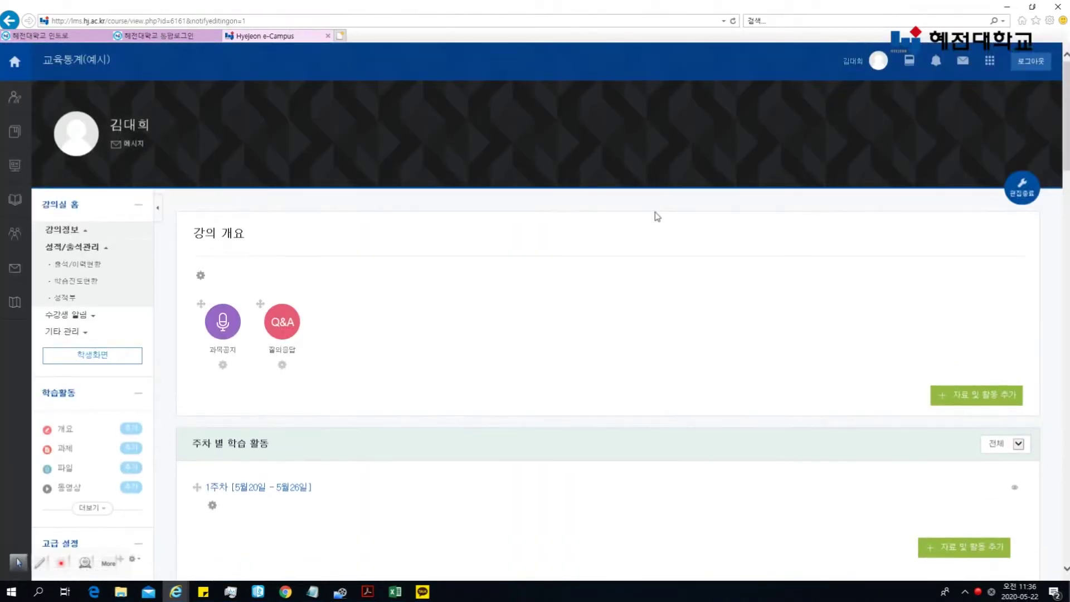
scroll(660, 223, "down", 15)
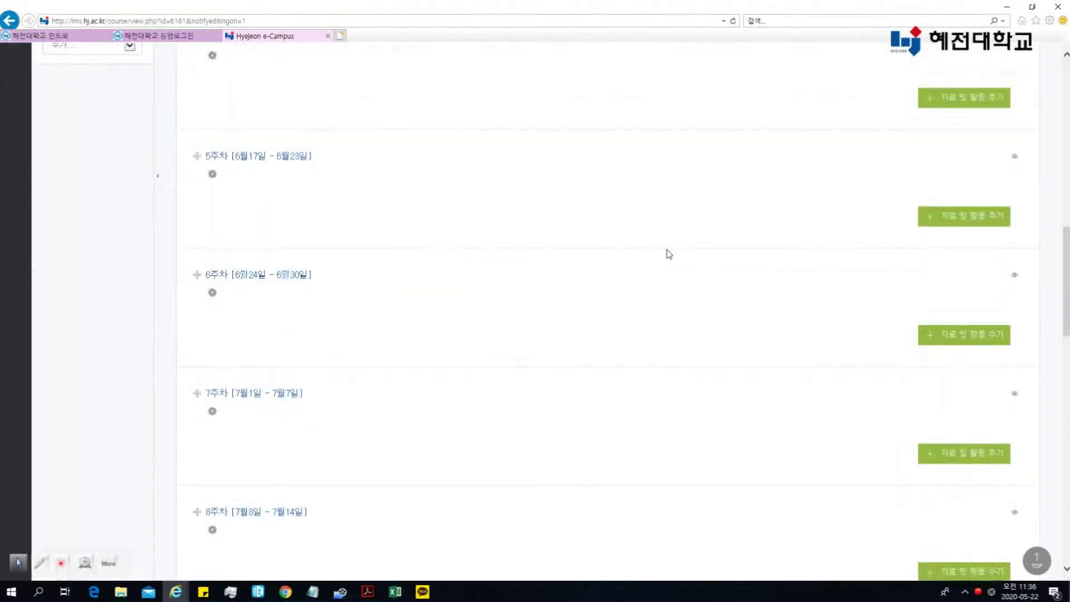
scroll(669, 255, "down", 2)
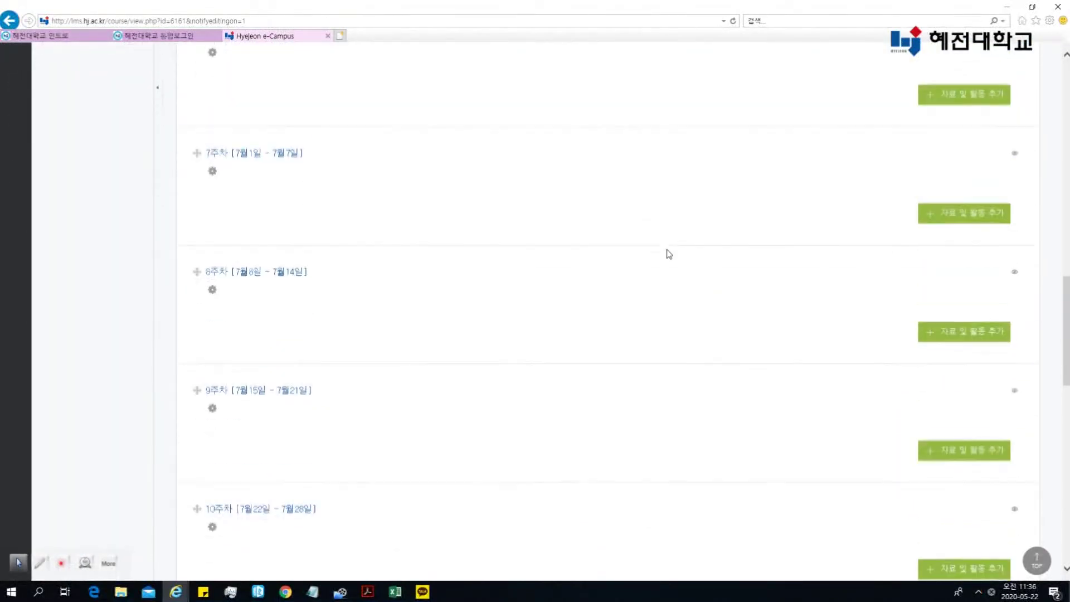
left_click(957, 337)
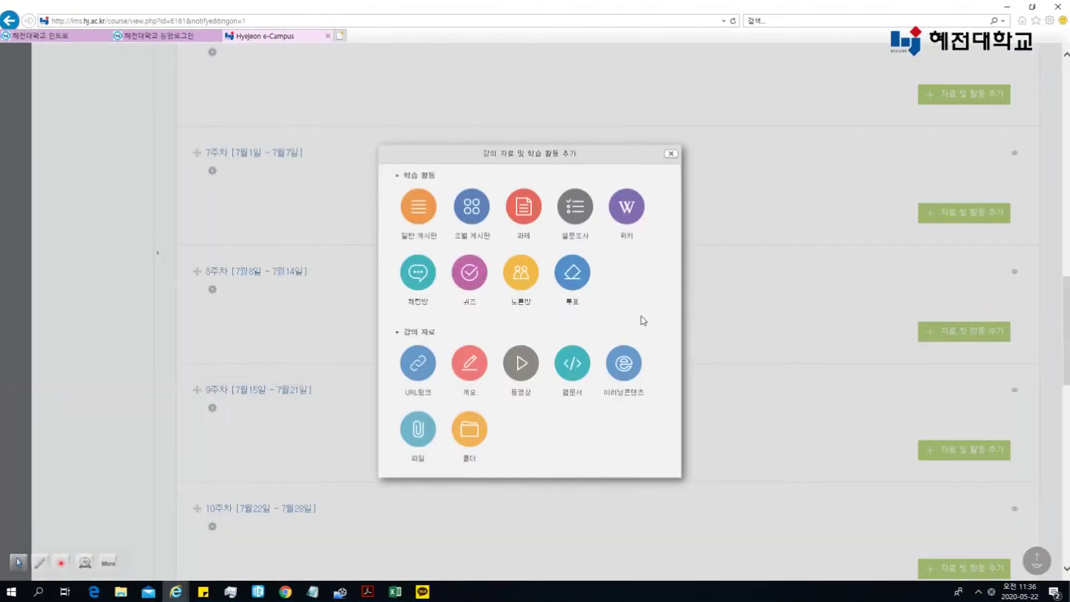
left_click(478, 301)
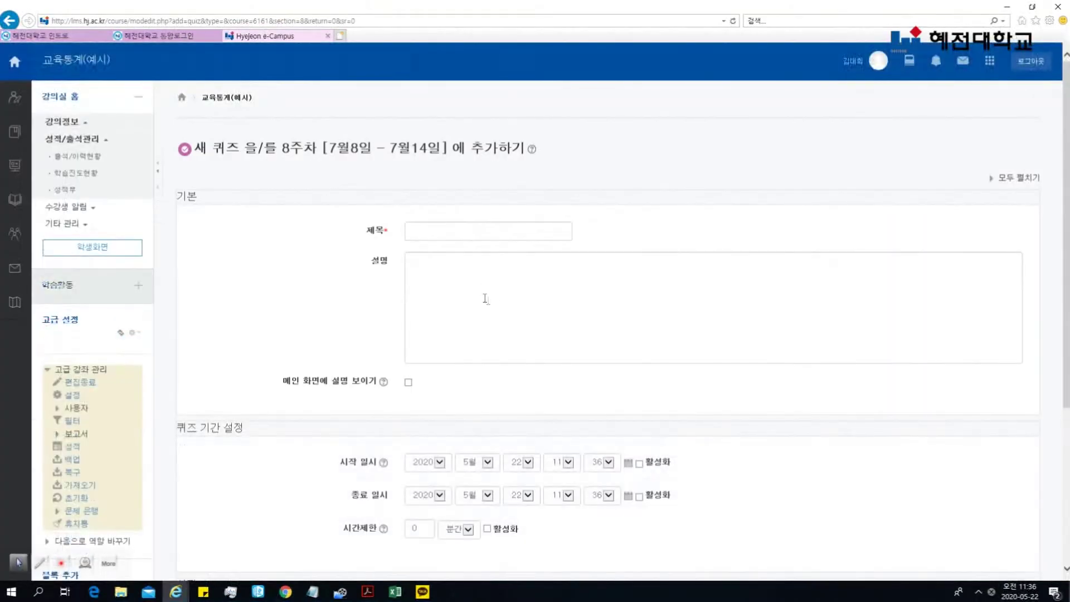
left_click(545, 244)
type("퀴즈")
scroll(376, 292, "down", 5)
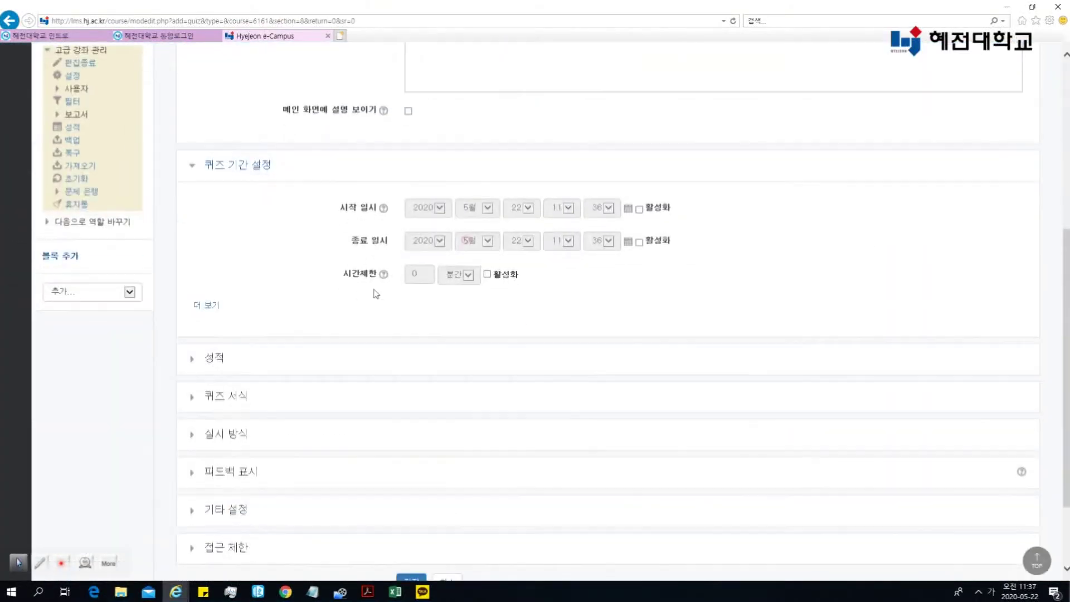
left_click(640, 210)
left_click(639, 243)
left_click(526, 209)
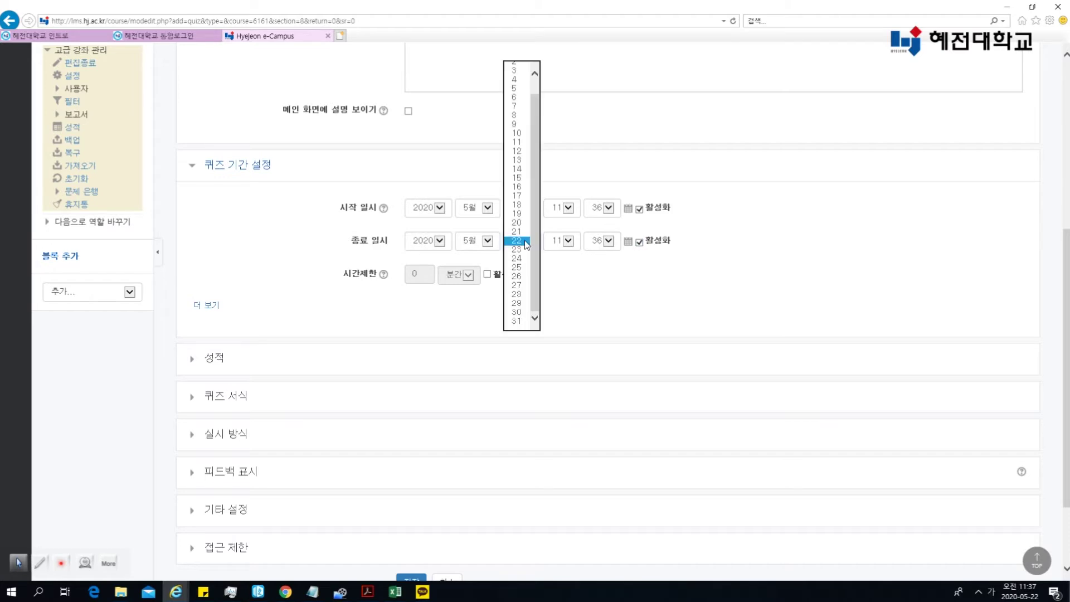
left_click(525, 244)
left_click(535, 243)
left_click(527, 249)
Step: Set a 50-minute time limit and save the quiz
left_click(487, 273)
left_click(426, 273)
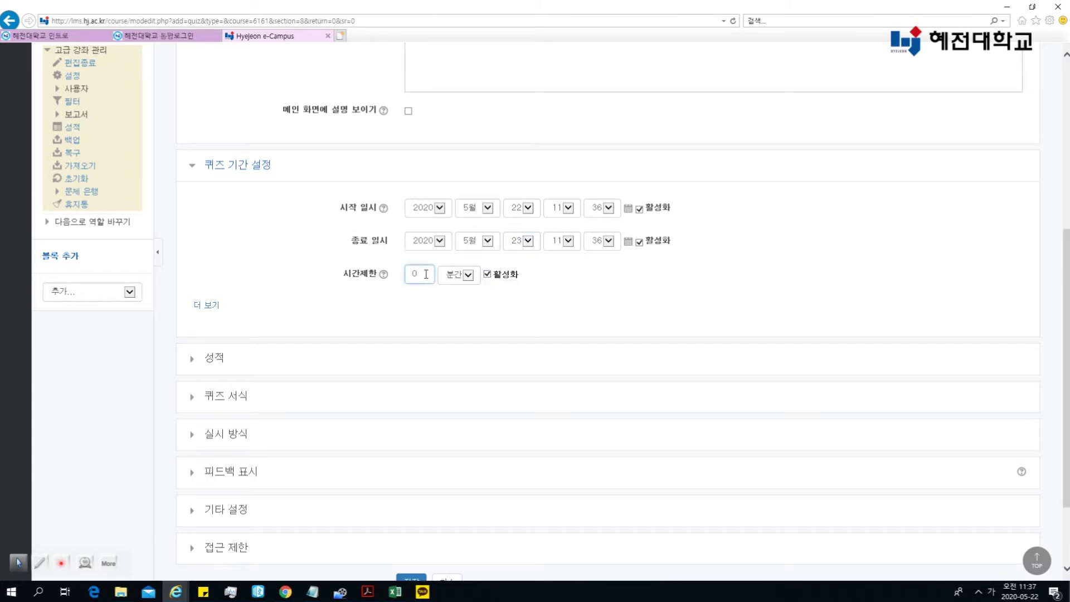
left_click(459, 275)
double_click(407, 278)
type("50")
left_click(595, 293)
scroll(587, 297, "down", 2)
left_click(413, 479)
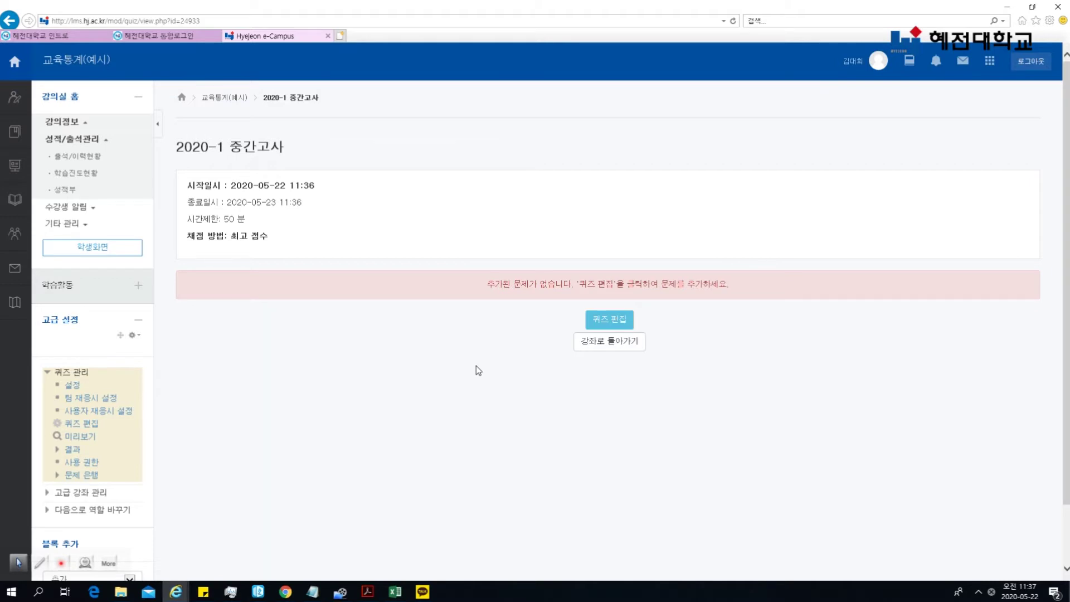
Step: Add '대한민국 수도는 ?' from the course question category and save maximum grade 10
left_click(625, 325)
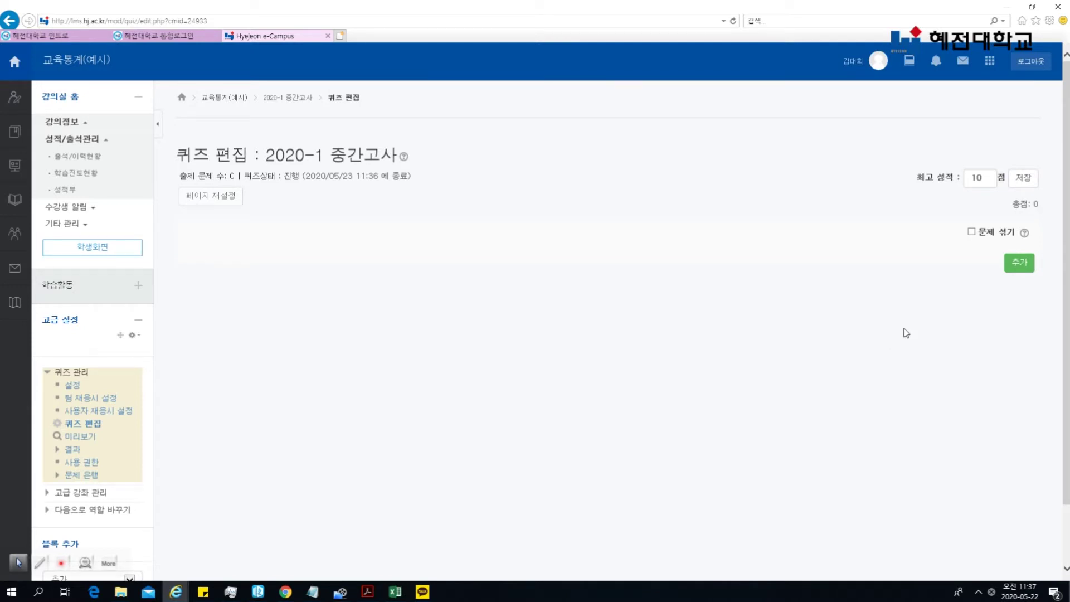
left_click(1022, 265)
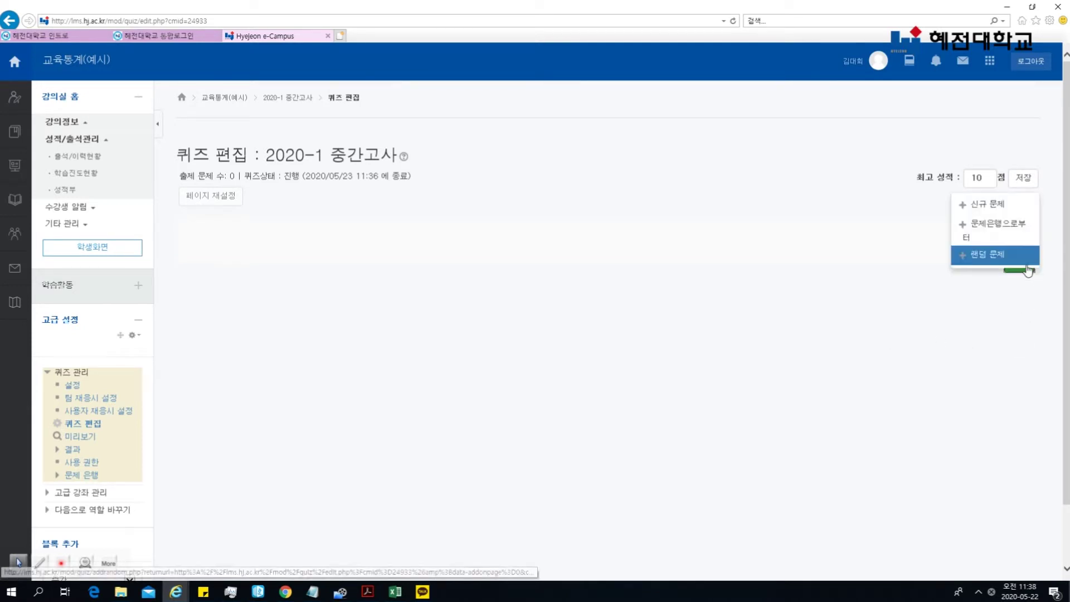
left_click(1028, 231)
left_click(253, 289)
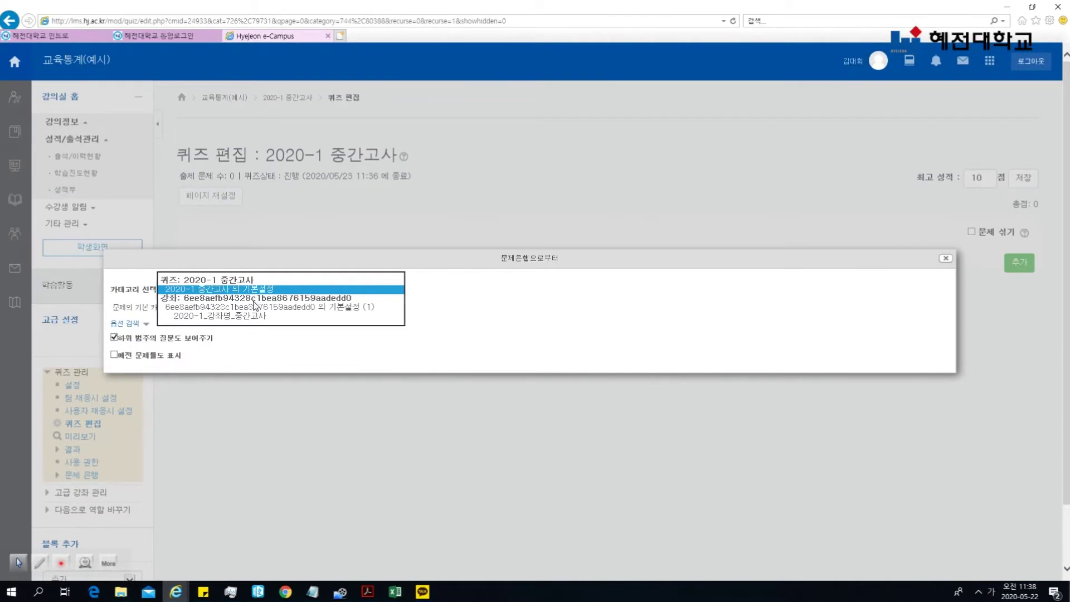
left_click(233, 302)
left_click(135, 364)
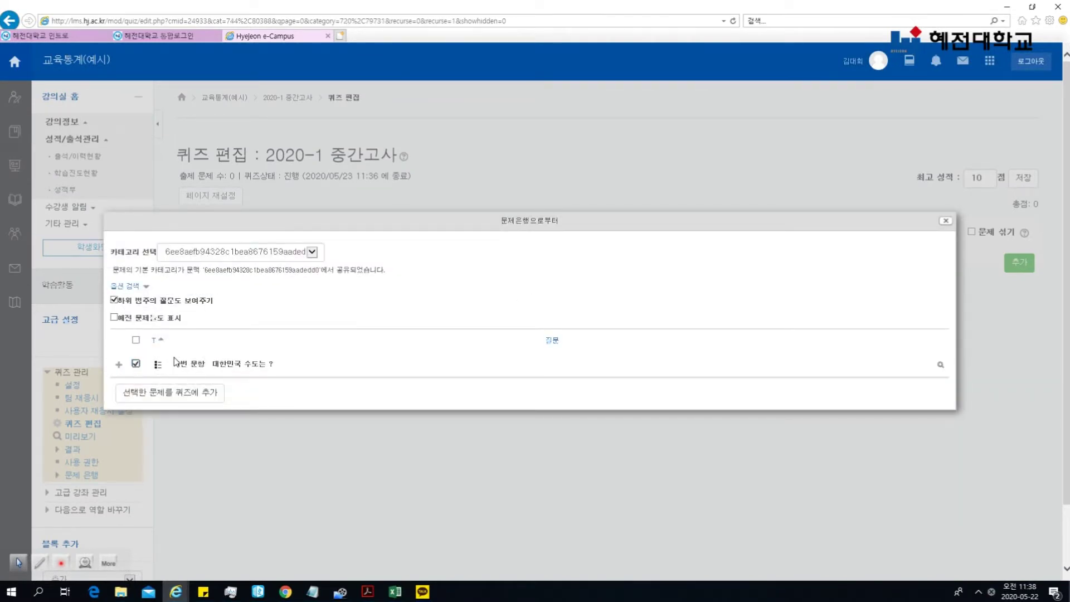
left_click(170, 392)
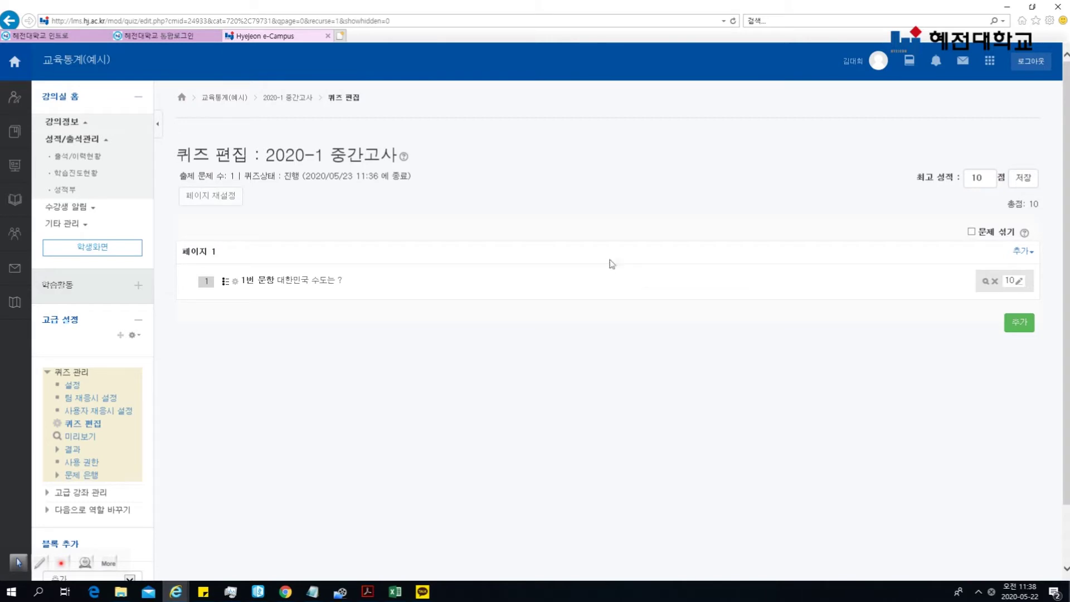
left_click(983, 178)
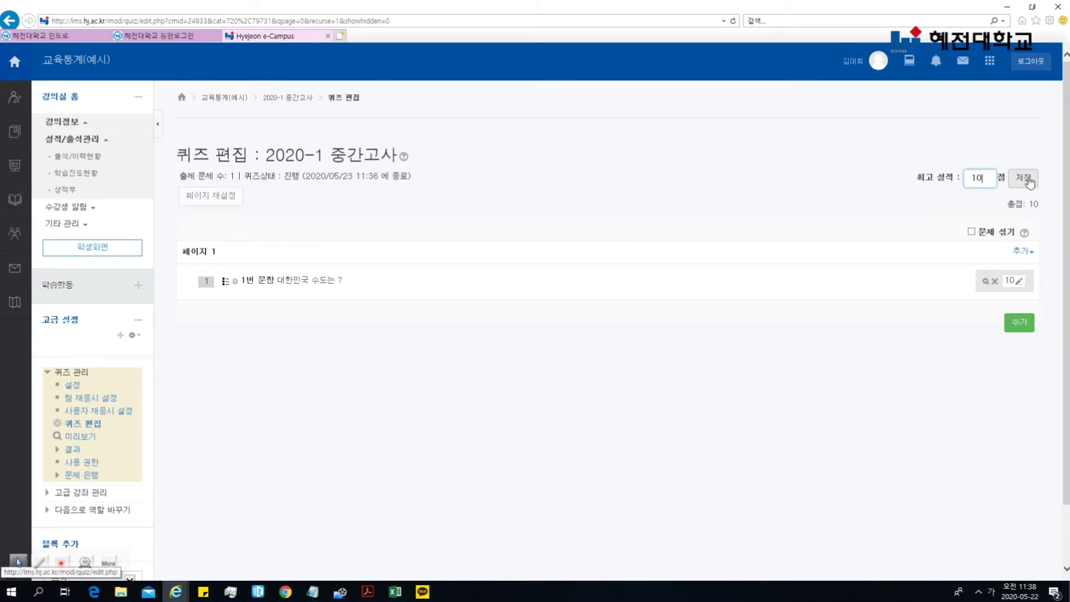
left_click(1029, 180)
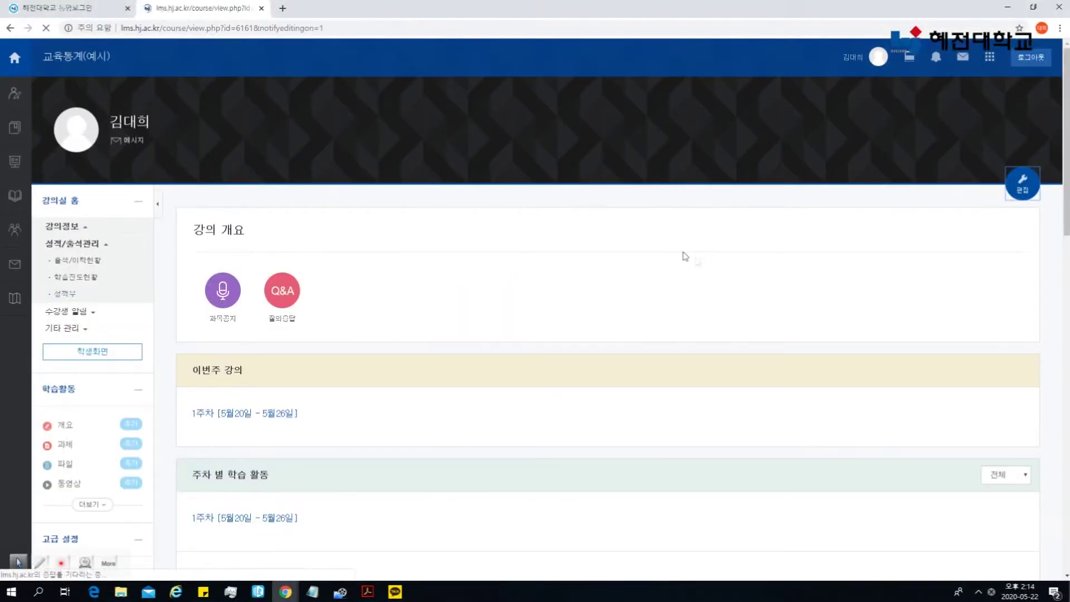
scroll(693, 263, "down", 15)
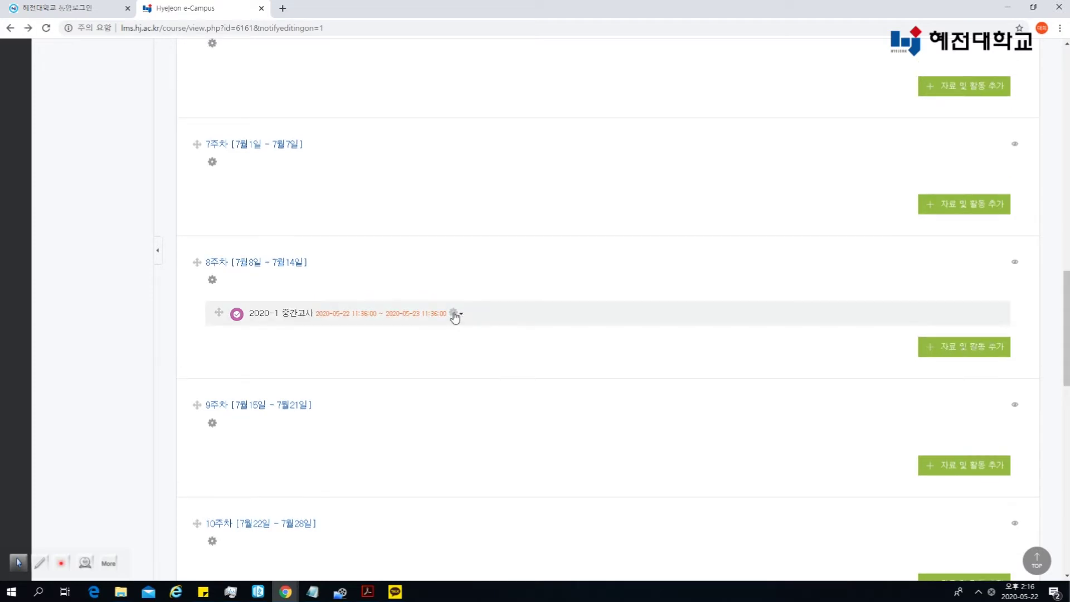
left_click(455, 313)
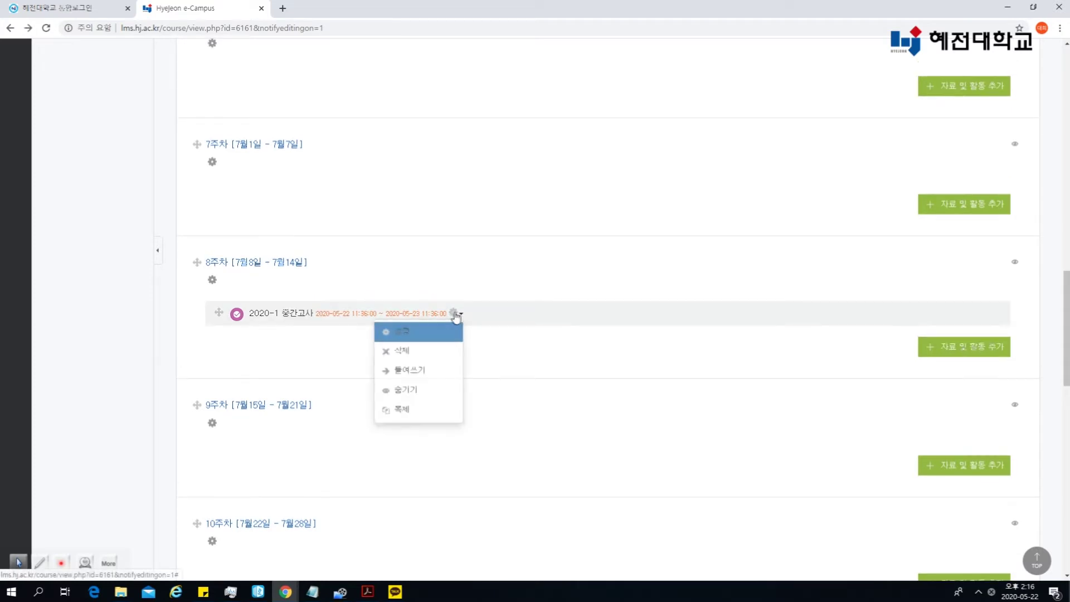
left_click(433, 341)
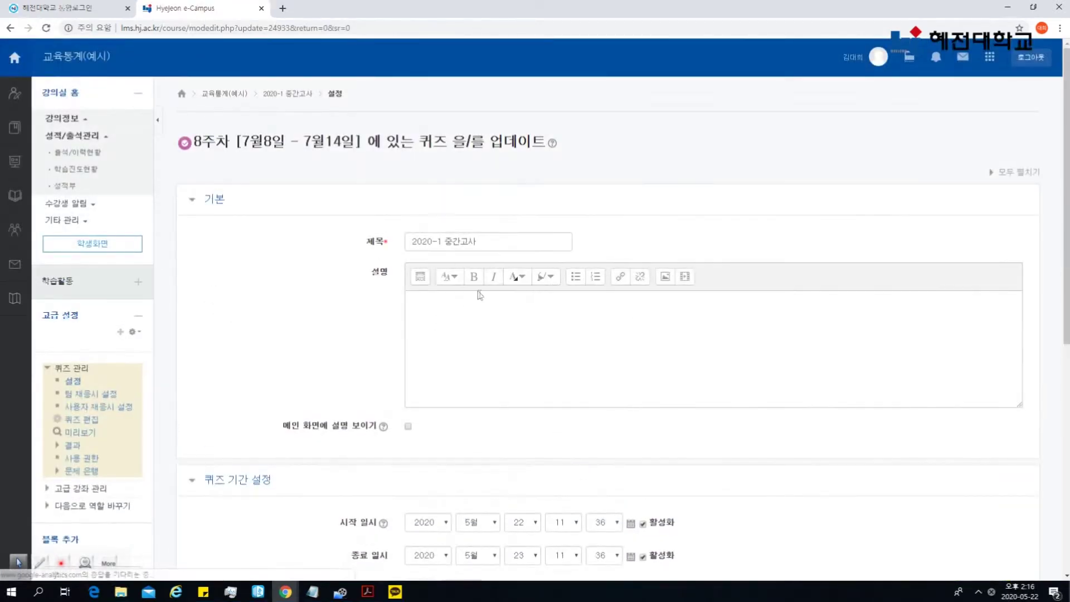
scroll(482, 298, "down", 6)
scroll(485, 301, "up", 4)
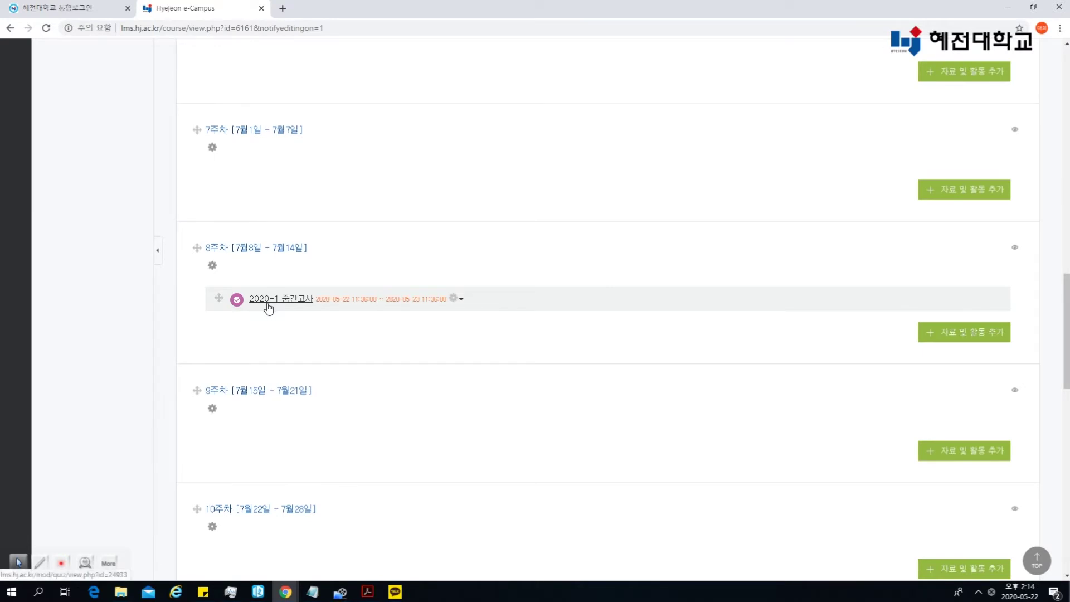
left_click(267, 303)
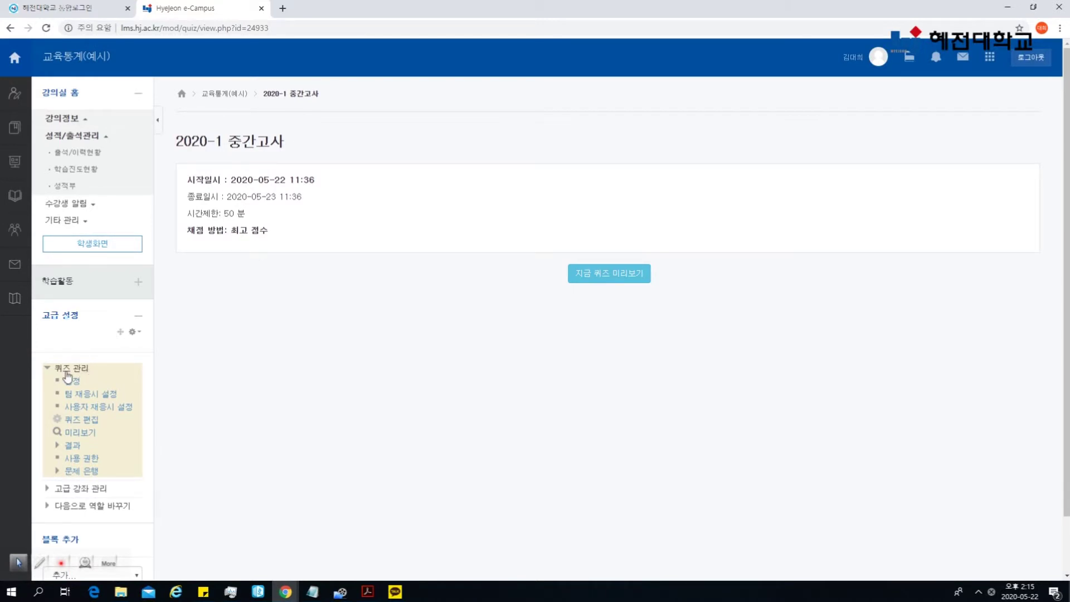
left_click(69, 422)
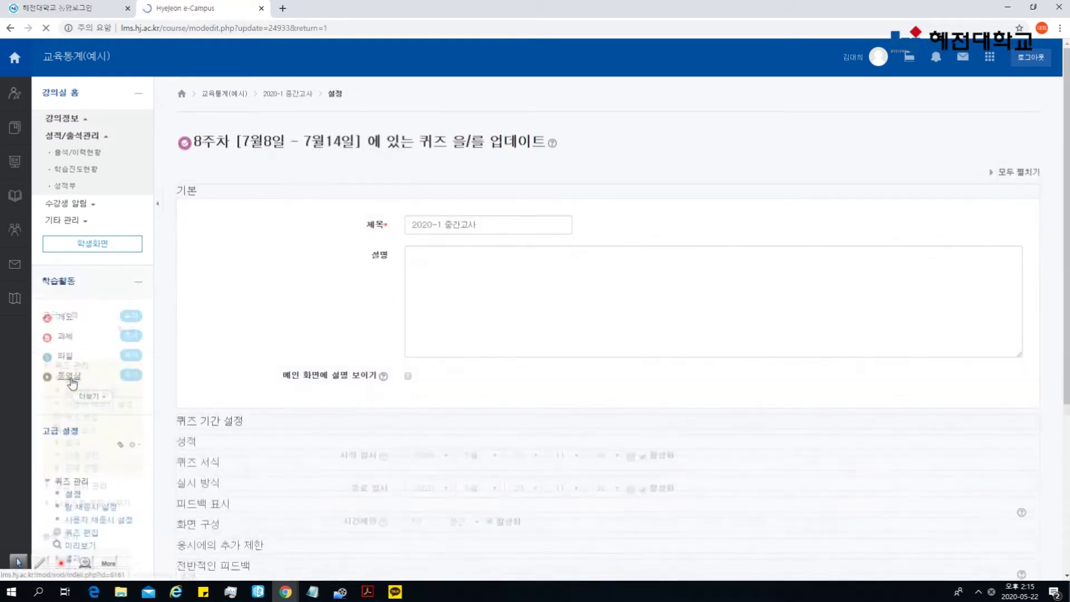
scroll(257, 359, "down", 3)
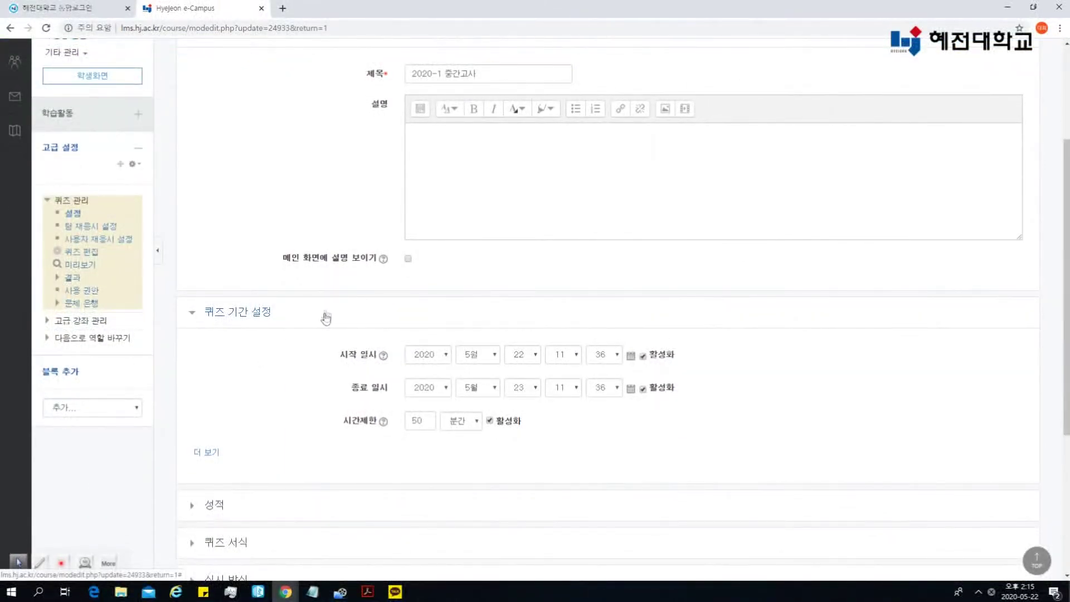
left_click(10, 28)
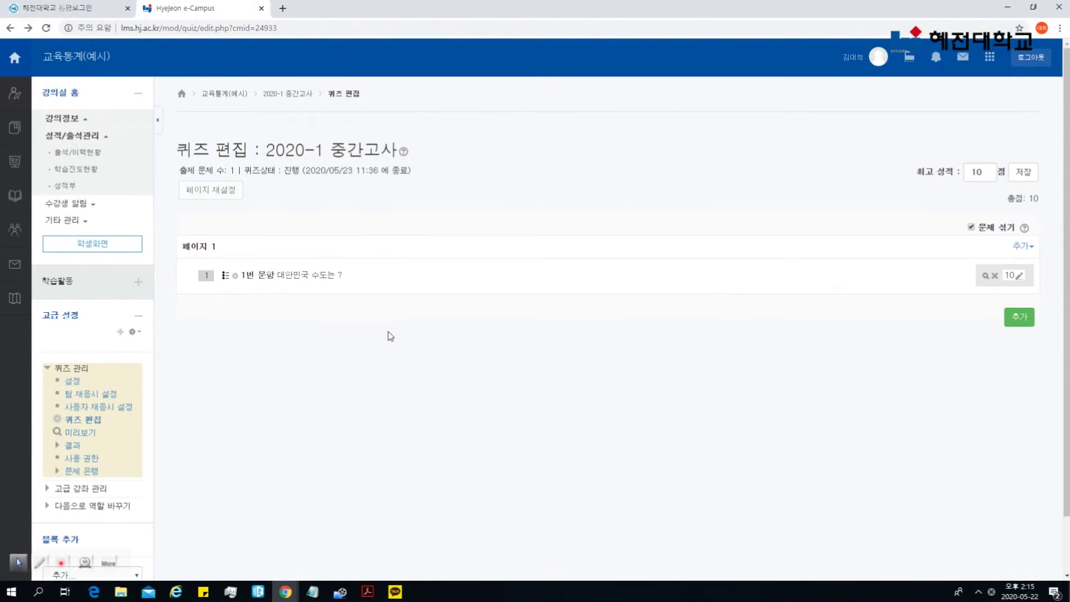
scroll(390, 336, "down", 1)
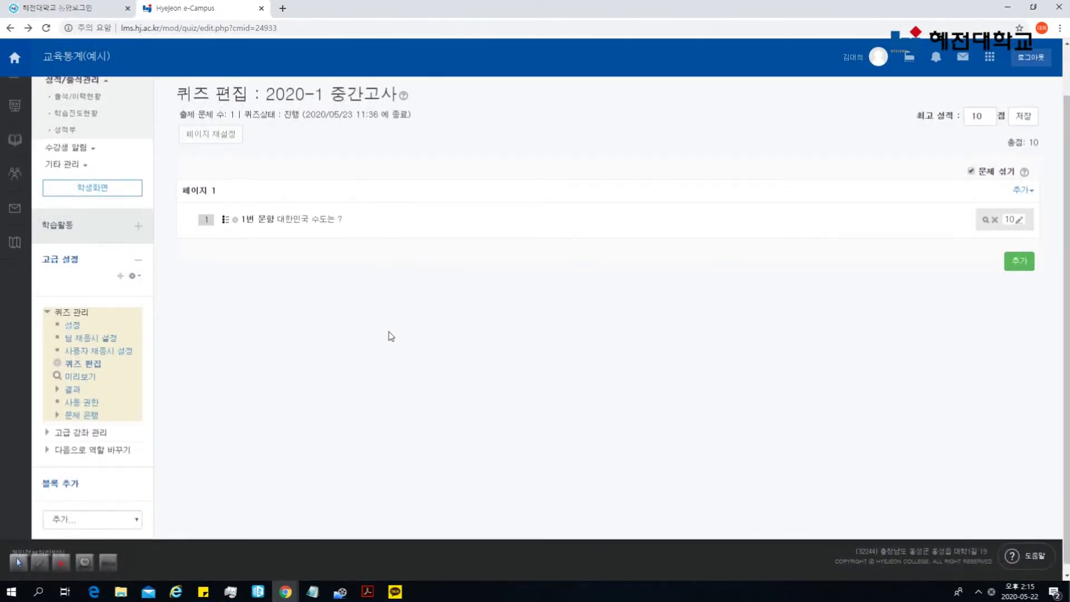
scroll(390, 337, "up", 2)
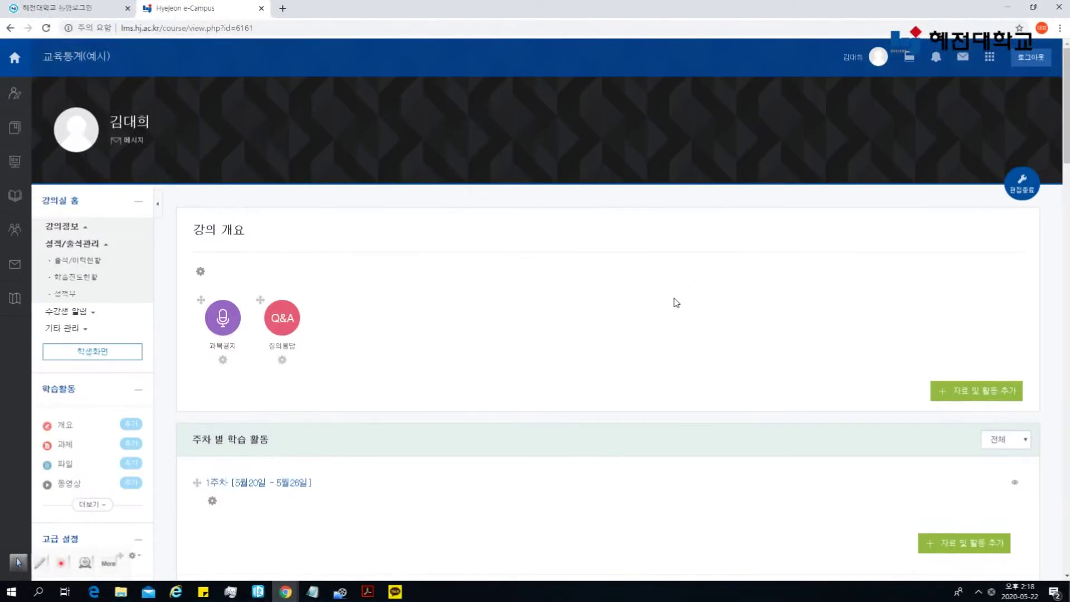
scroll(677, 303, "down", 4)
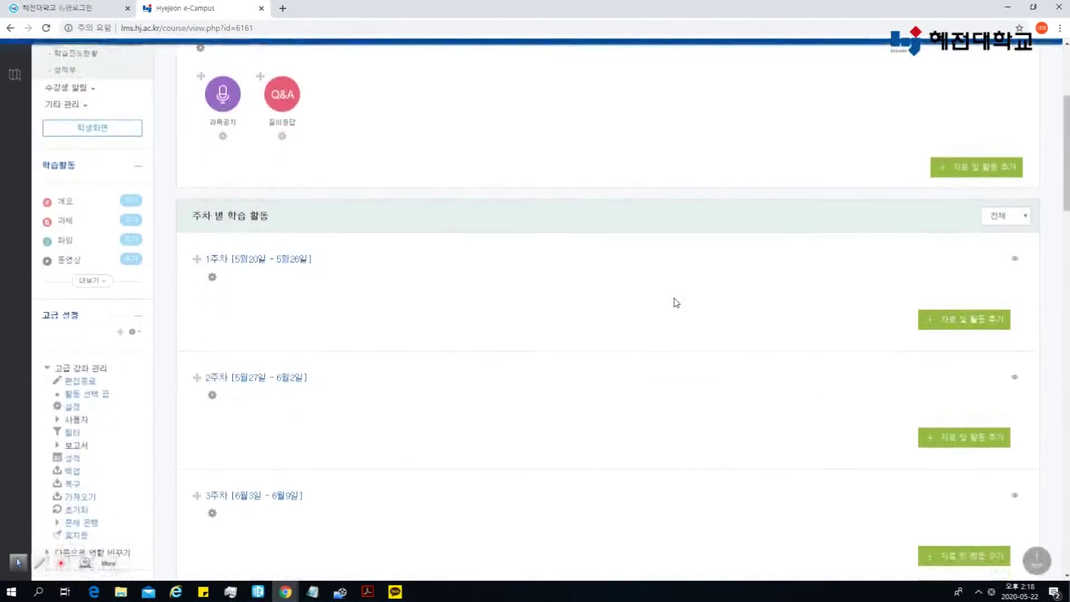
Step: From the quiz preview, edit the question so choice 5 reads 미국 instead of 런던
scroll(664, 301, "down", 4)
scroll(543, 356, "down", 11)
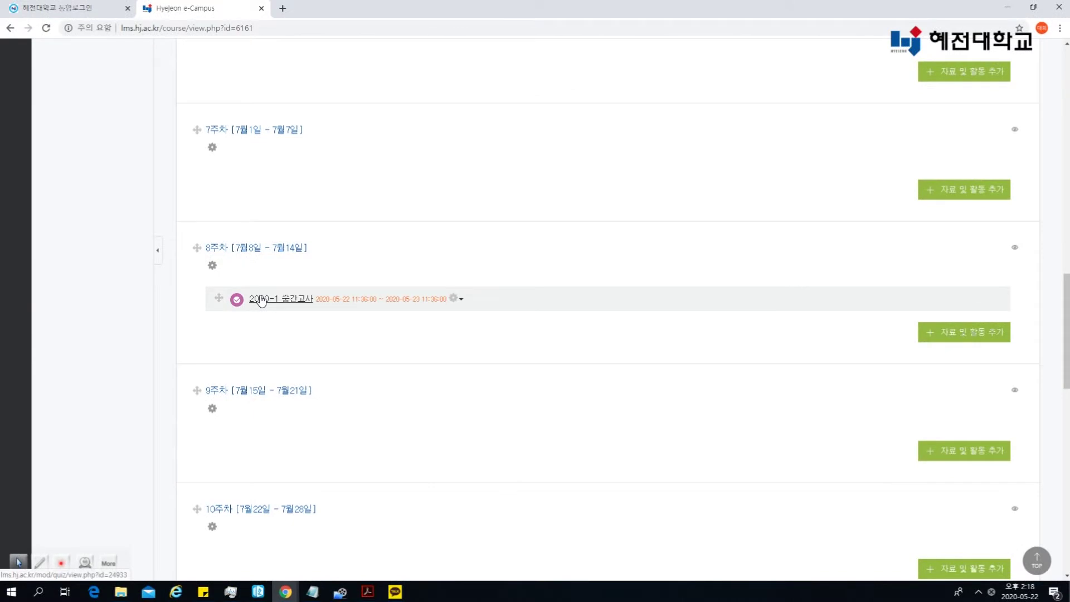
left_click(260, 299)
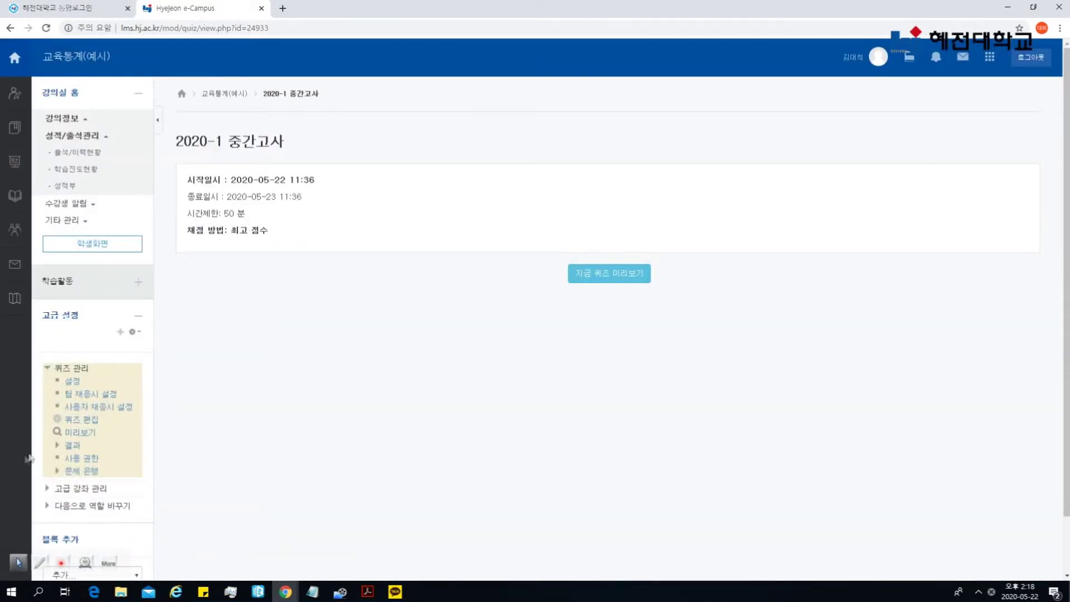
left_click(77, 434)
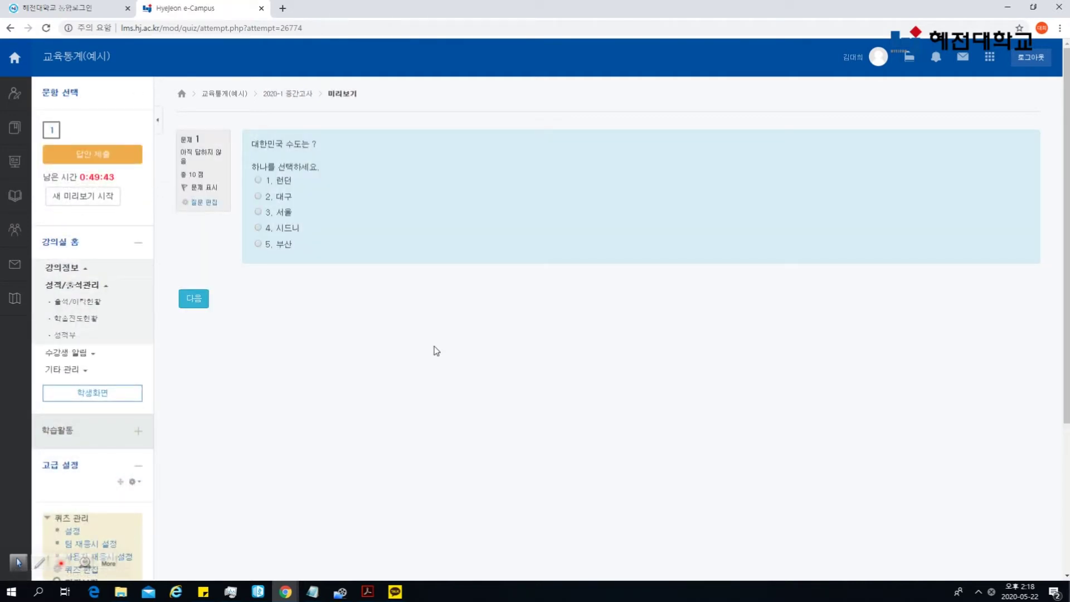
left_click(198, 207)
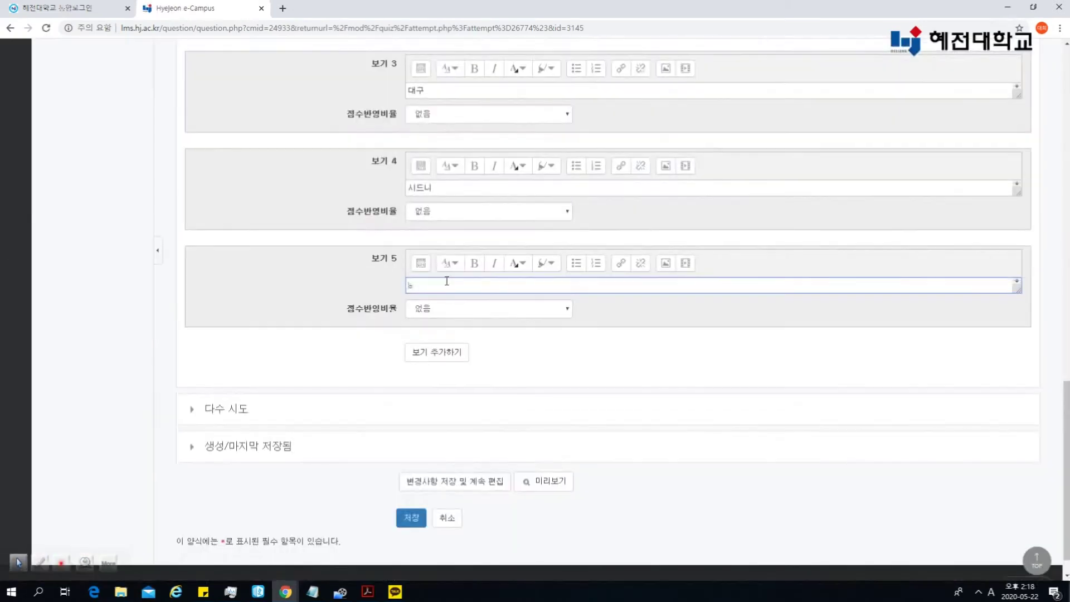
type("미국")
left_click(411, 518)
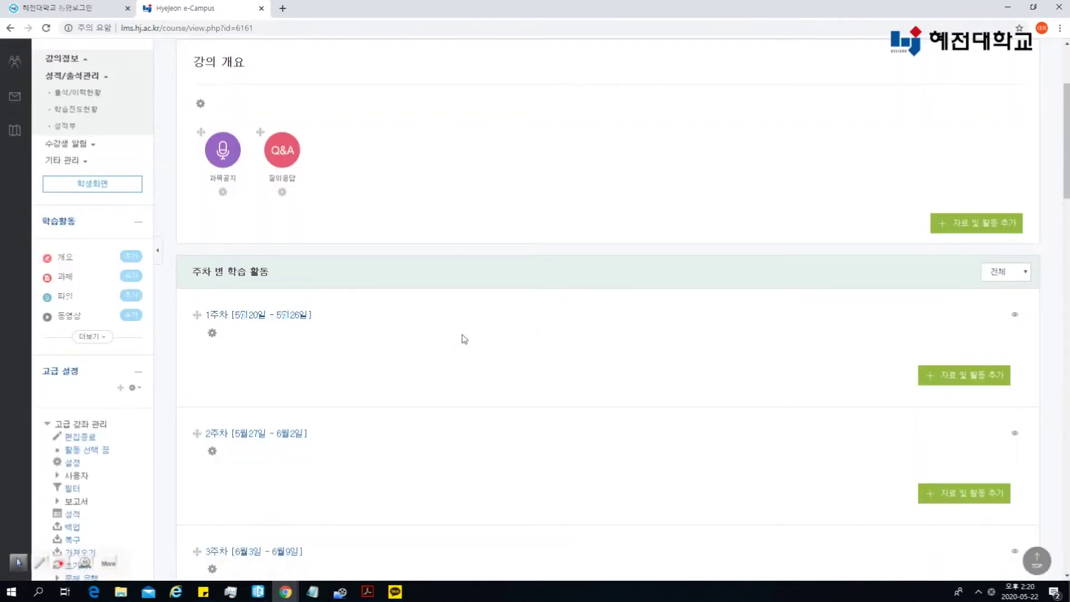
scroll(462, 339, "down", 13)
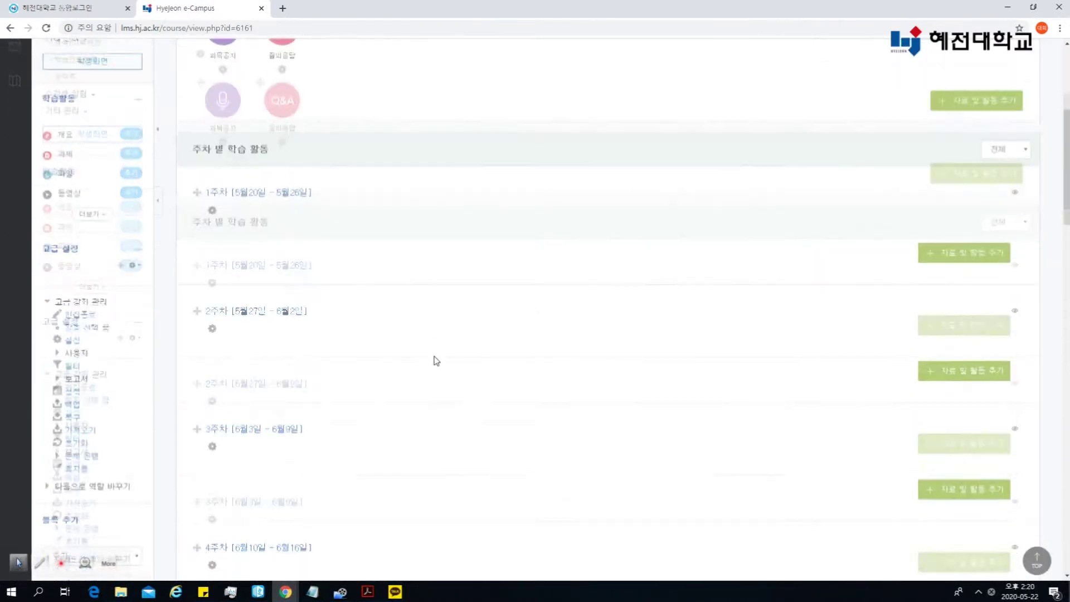
Step: Open the 2020-1 중간고사 quiz and switch to the student view
scroll(340, 362, "down", 2)
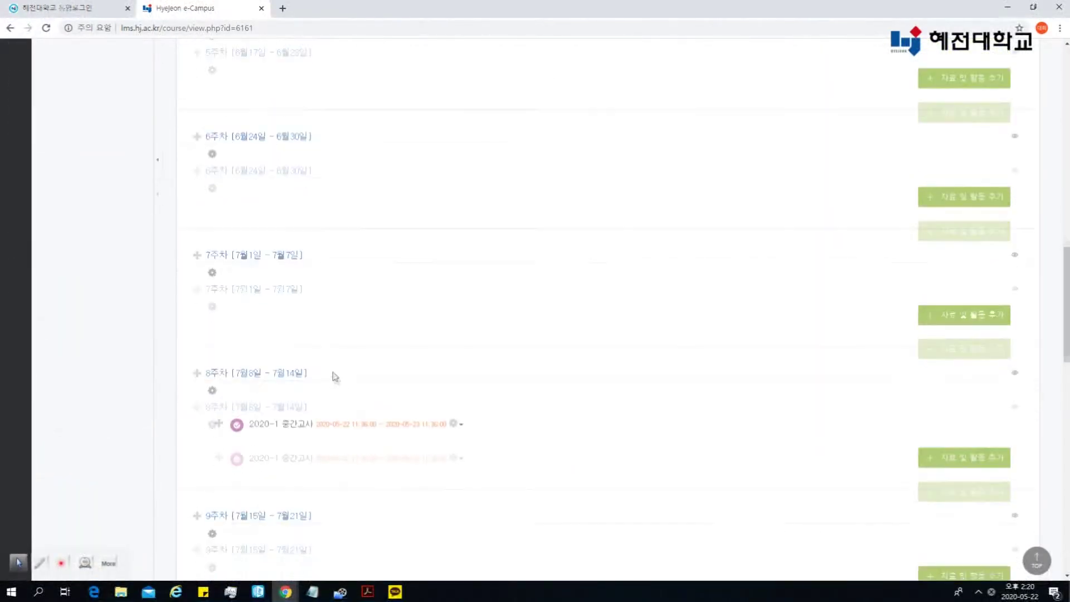
left_click(274, 355)
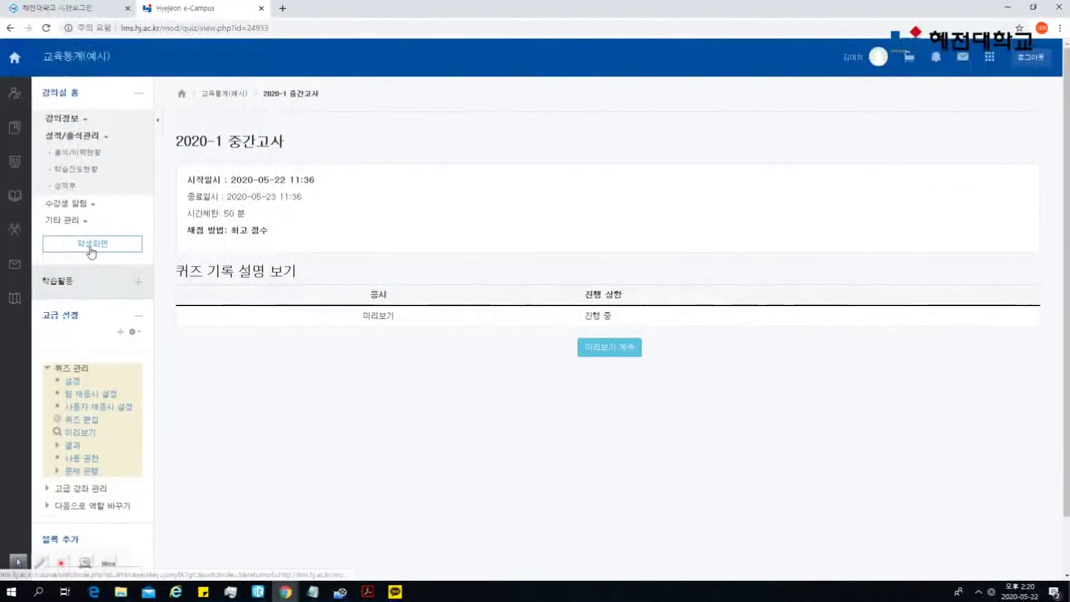
left_click(91, 248)
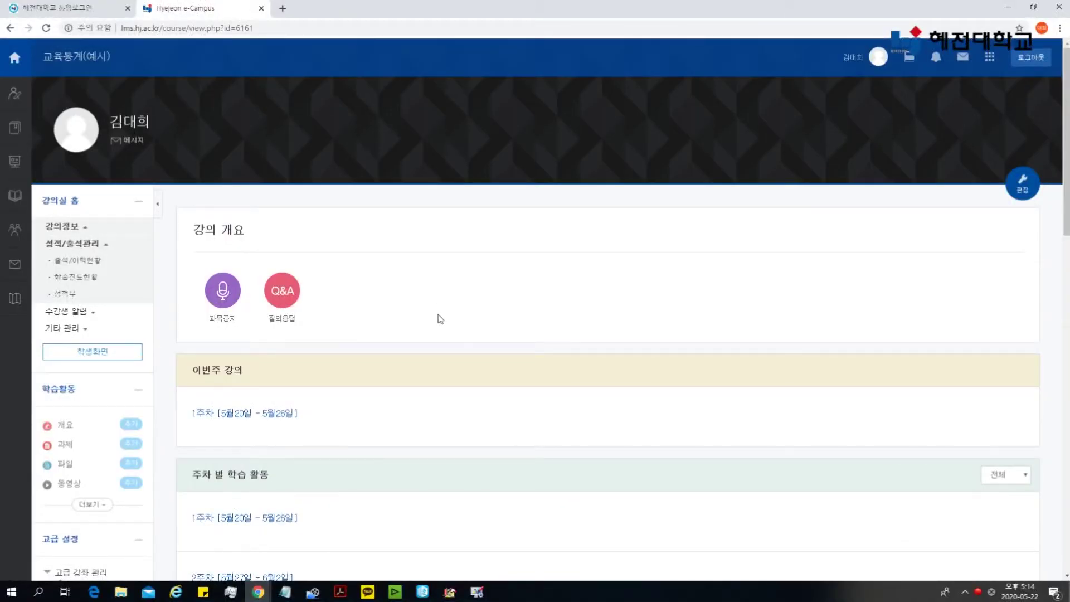
Step: Open the 2020-1 중간고사 attempts report and review the student's submitted answers
scroll(440, 318, "down", 12)
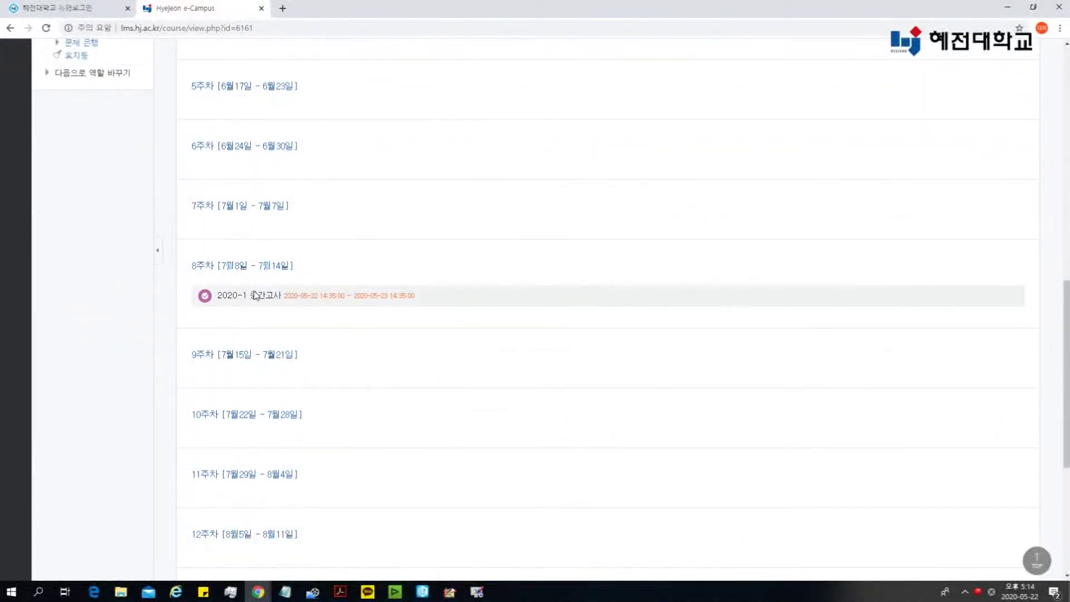
left_click(250, 300)
left_click(602, 269)
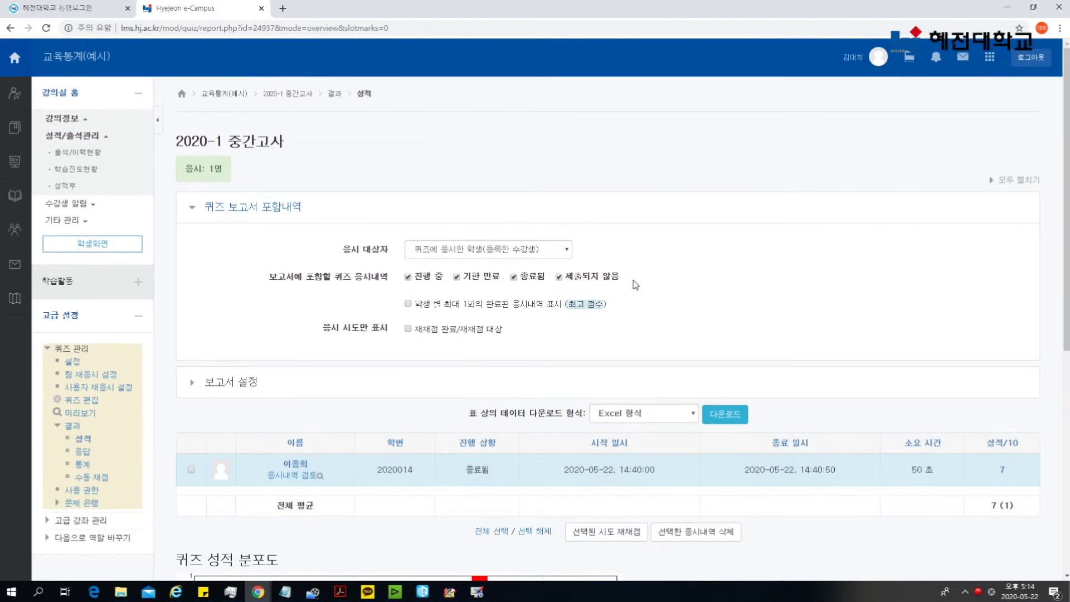
scroll(474, 313, "down", 3)
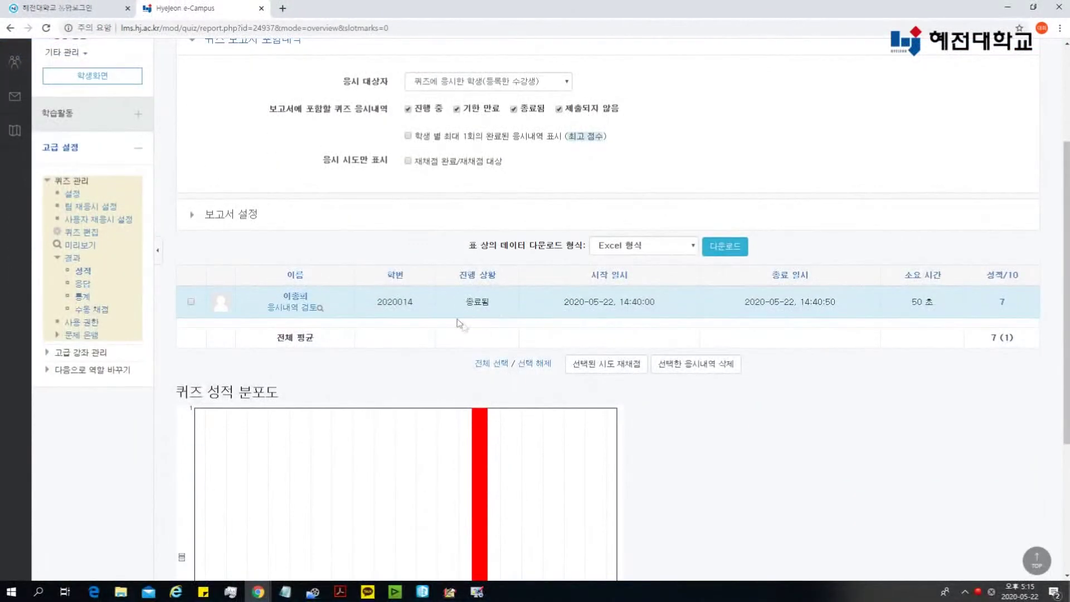
left_click(294, 309)
scroll(396, 238, "down", 7)
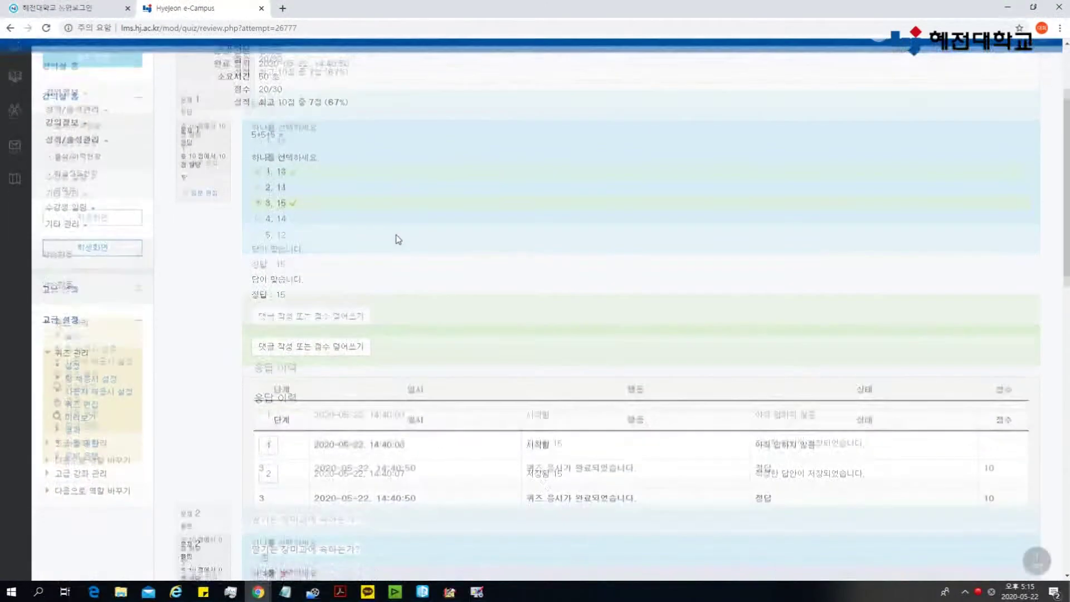
scroll(396, 239, "down", 4)
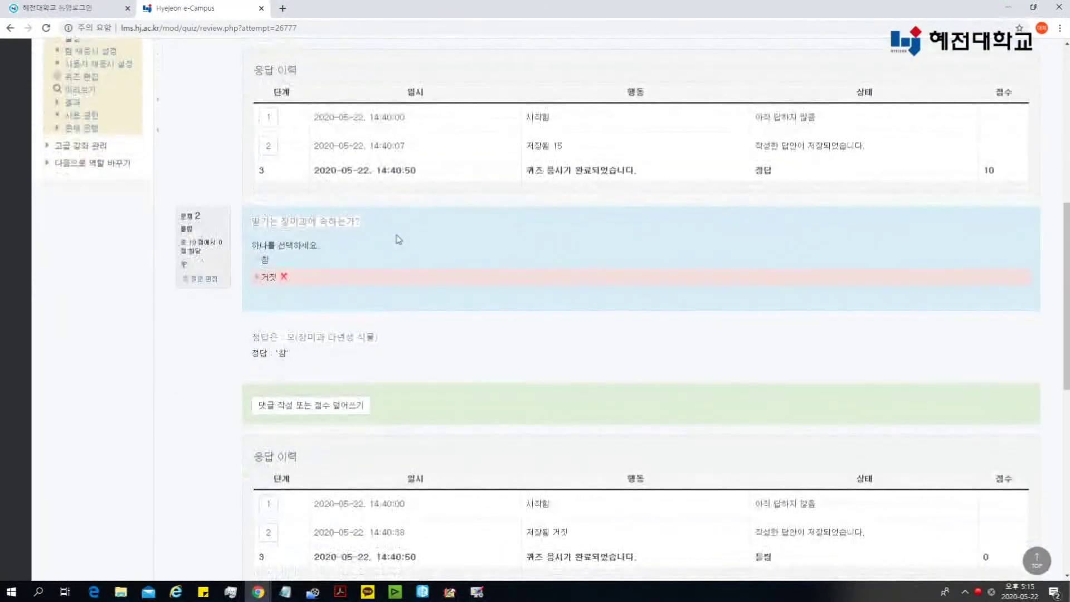
key("alt+Left")
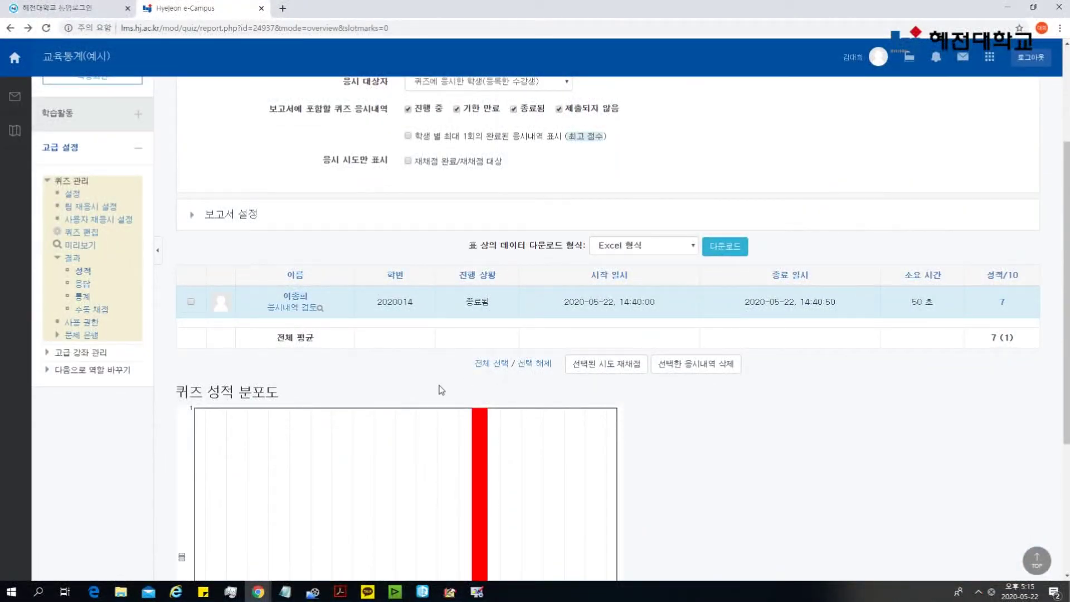
Step: Back on the report, tick the student's 7/10 attempt row
scroll(442, 393, "up", 3)
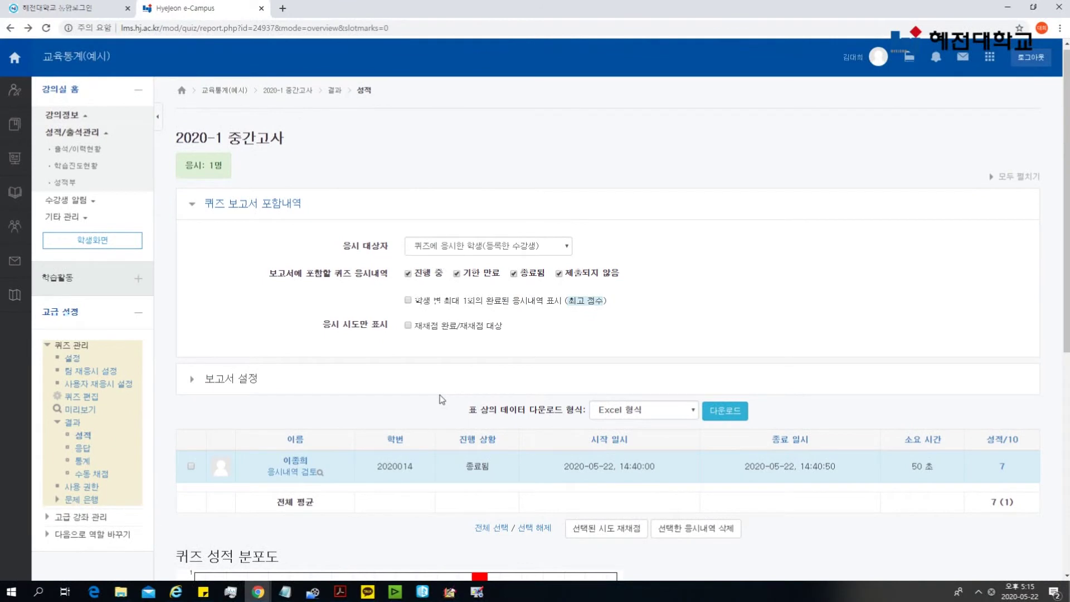
scroll(674, 416, "down", 1)
left_click(673, 417)
scroll(673, 417, "down", 1)
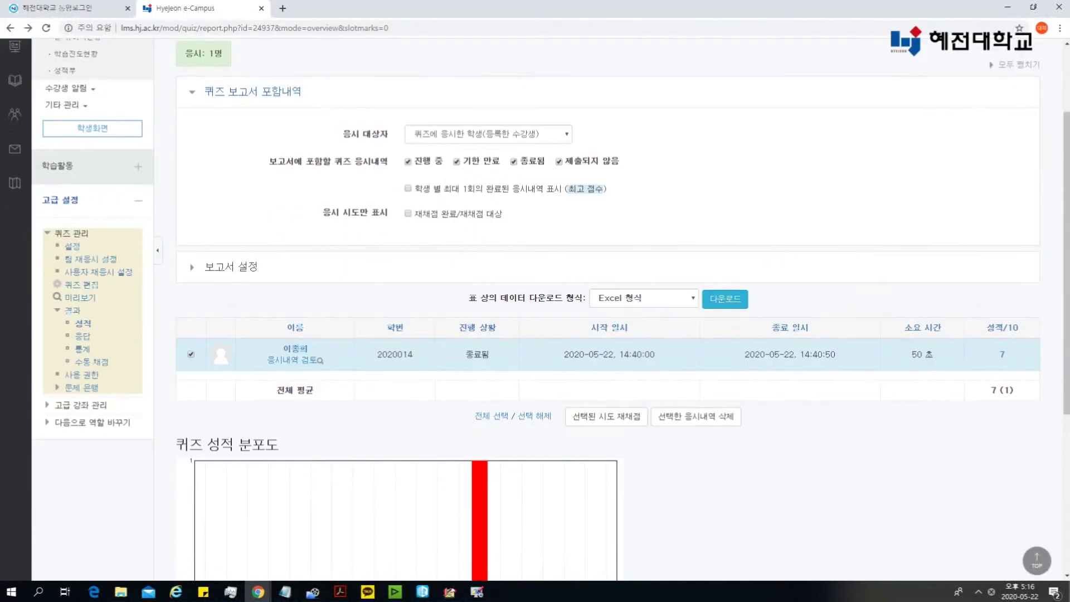
Step: Delete the selected attempt and confirm with 예
left_click(669, 418)
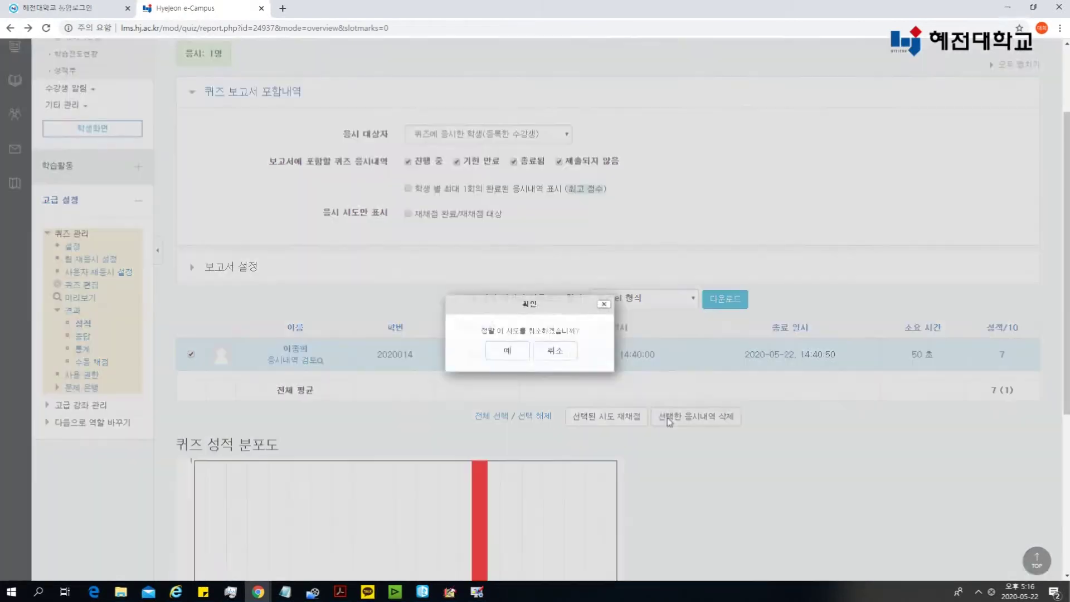
left_click(499, 354)
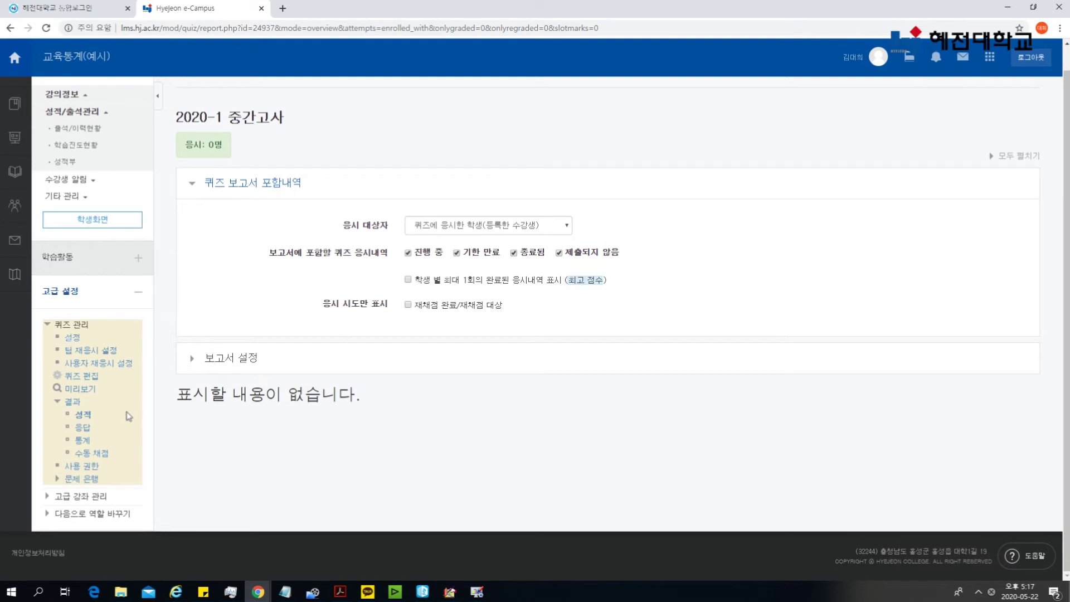
Step: Start a new 사용자 재응시 설정 override for 2020-1 중간고사 and select the student
left_click(112, 367)
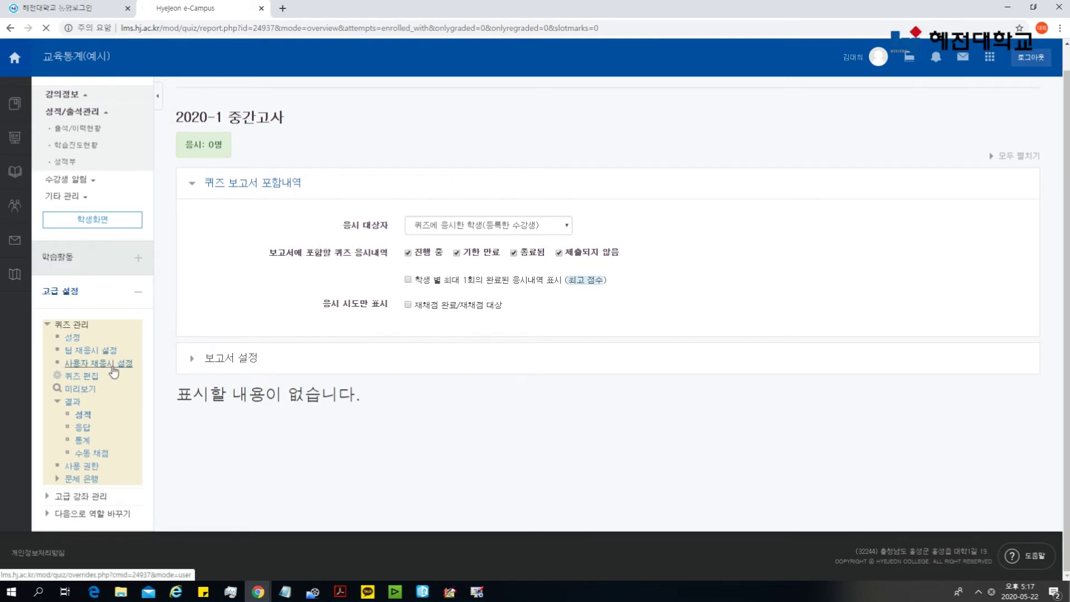
left_click(272, 178)
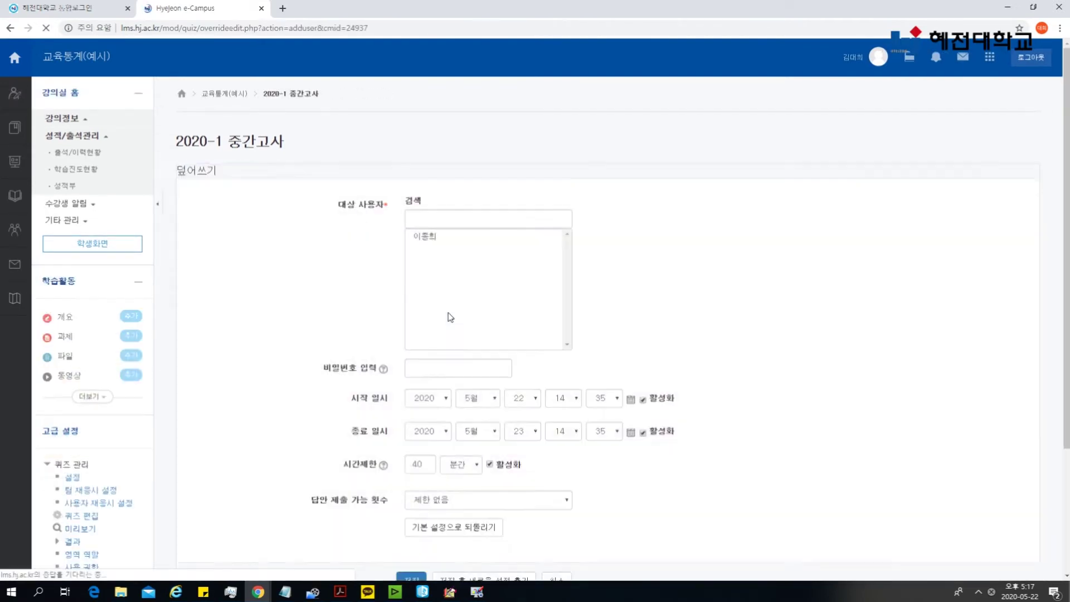
left_click(452, 256)
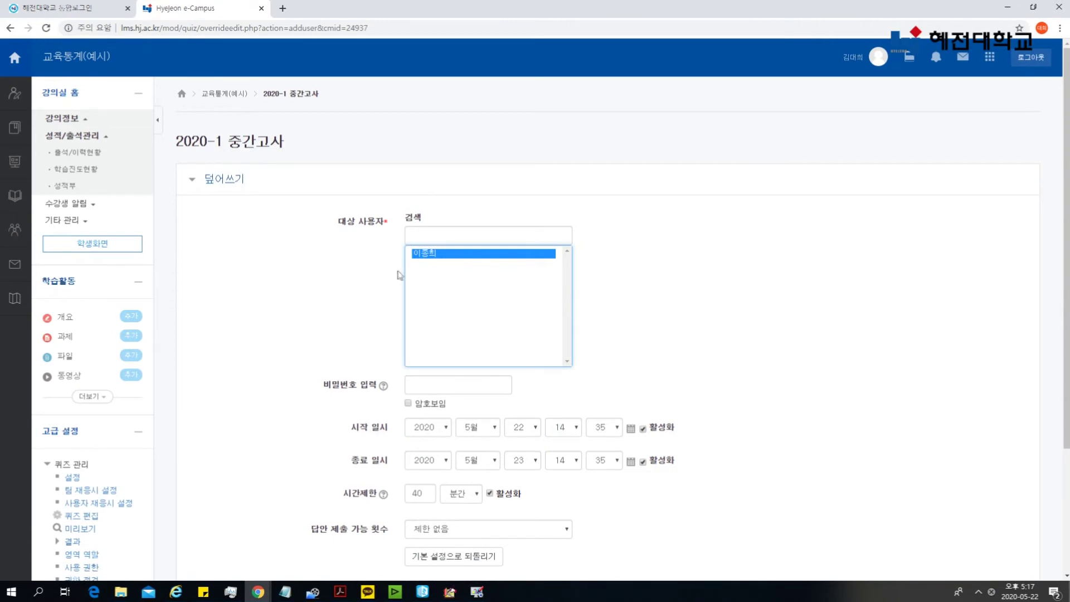
scroll(321, 290, "down", 2)
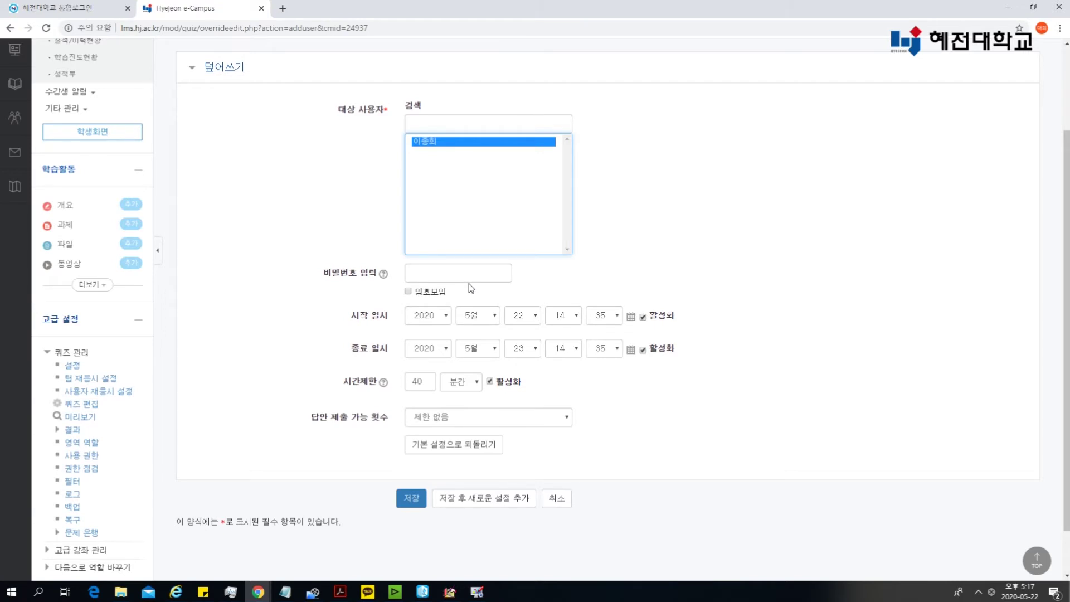
Step: Keep the start date at 5월 22 and attempts unlimited, then save the override
left_click(494, 317)
left_click(494, 317)
left_click(523, 322)
left_click(529, 316)
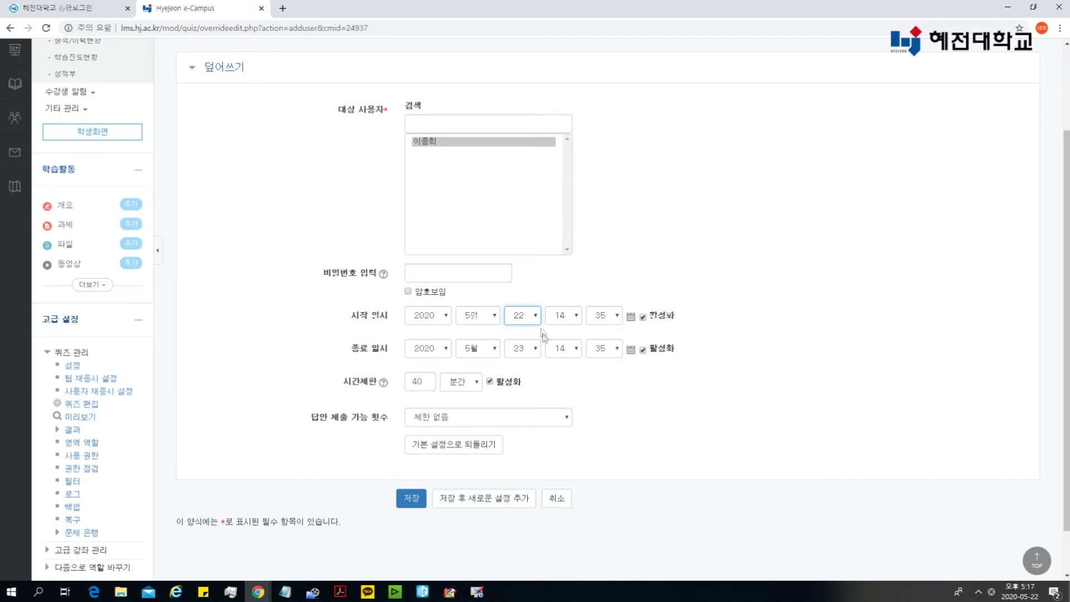
left_click(469, 419)
left_click(469, 419)
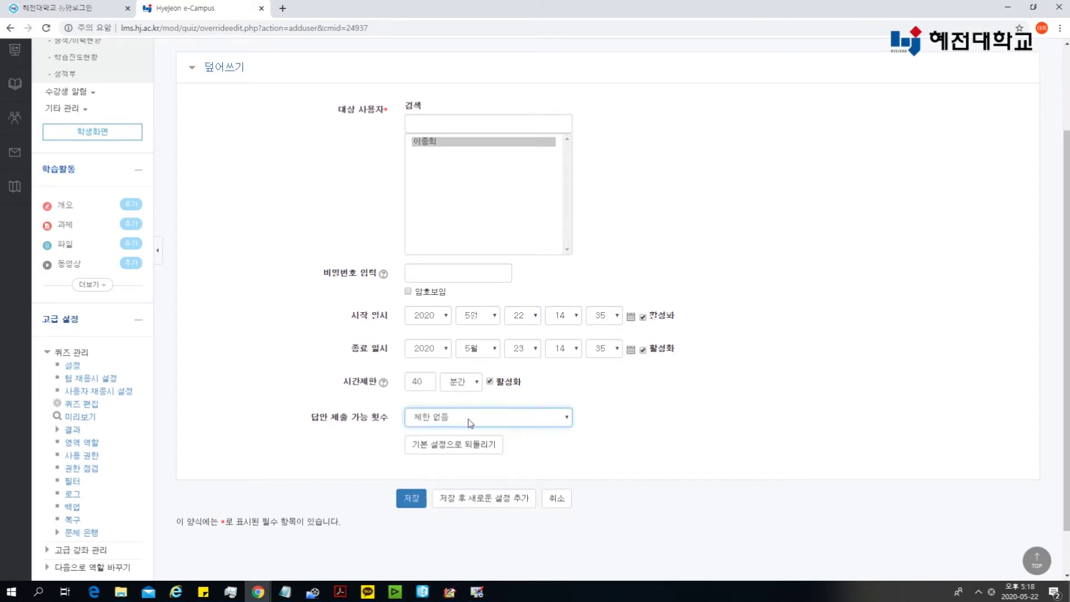
left_click(603, 414)
scroll(603, 414, "down", 1)
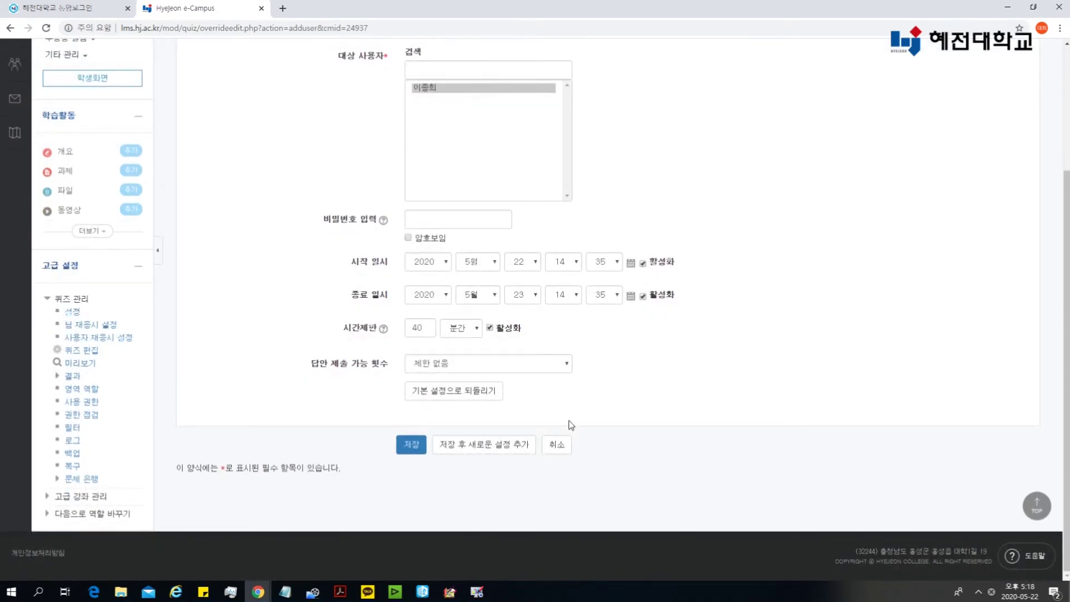
left_click(406, 446)
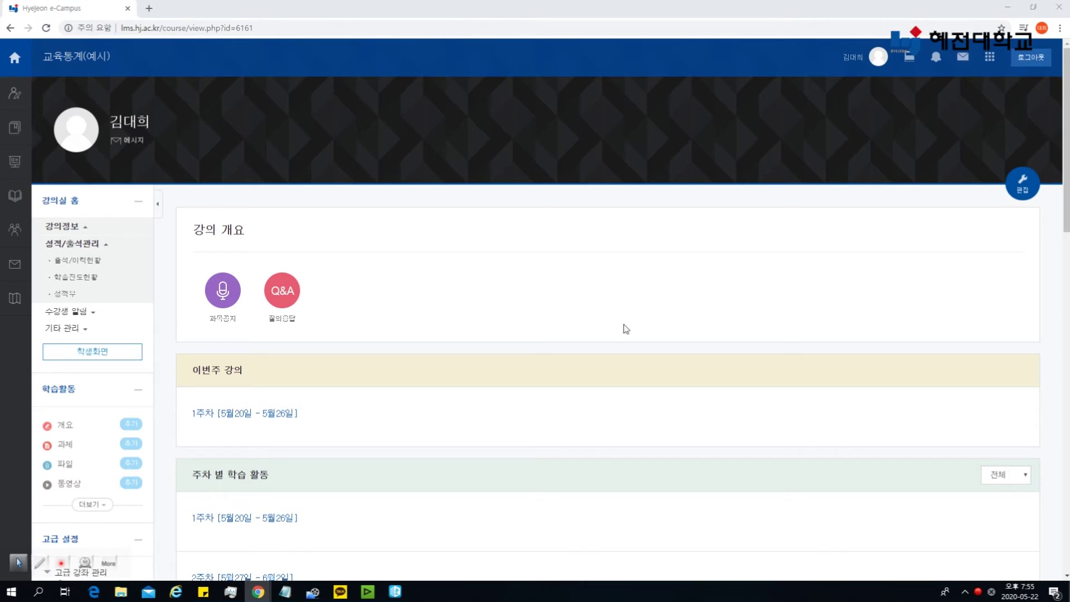
Step: Scroll the course home page down to the weekly activities
scroll(627, 329, "down", 1)
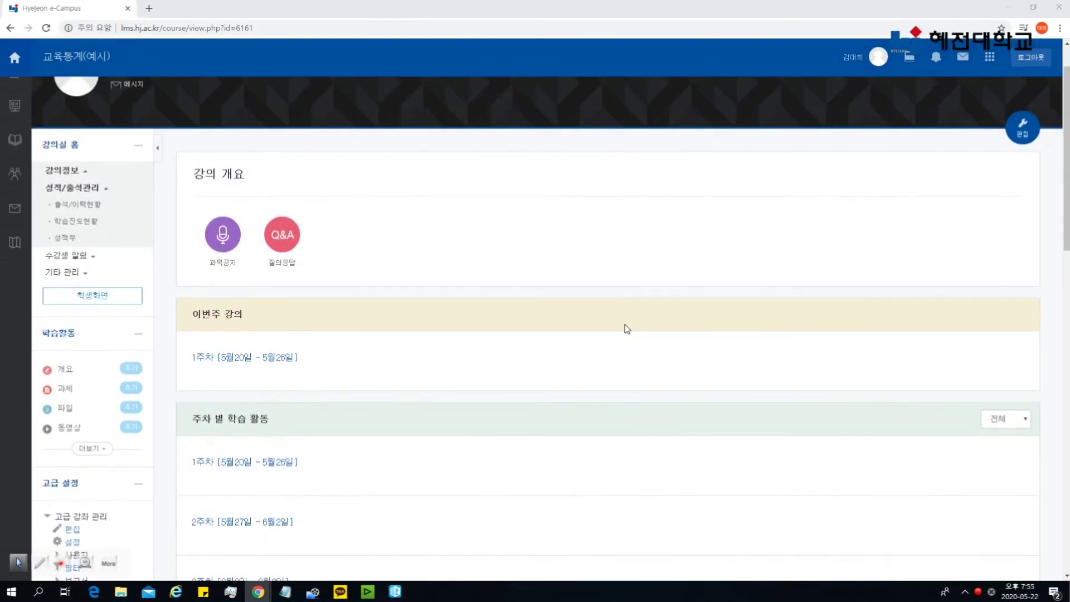
scroll(608, 329, "up", 1)
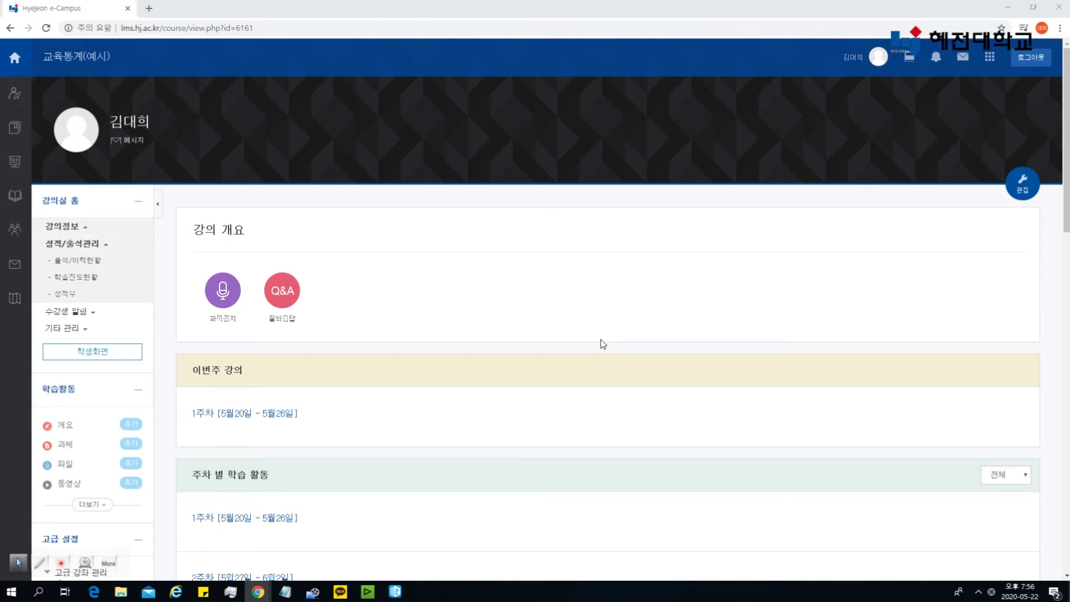
scroll(603, 344, "down", 5)
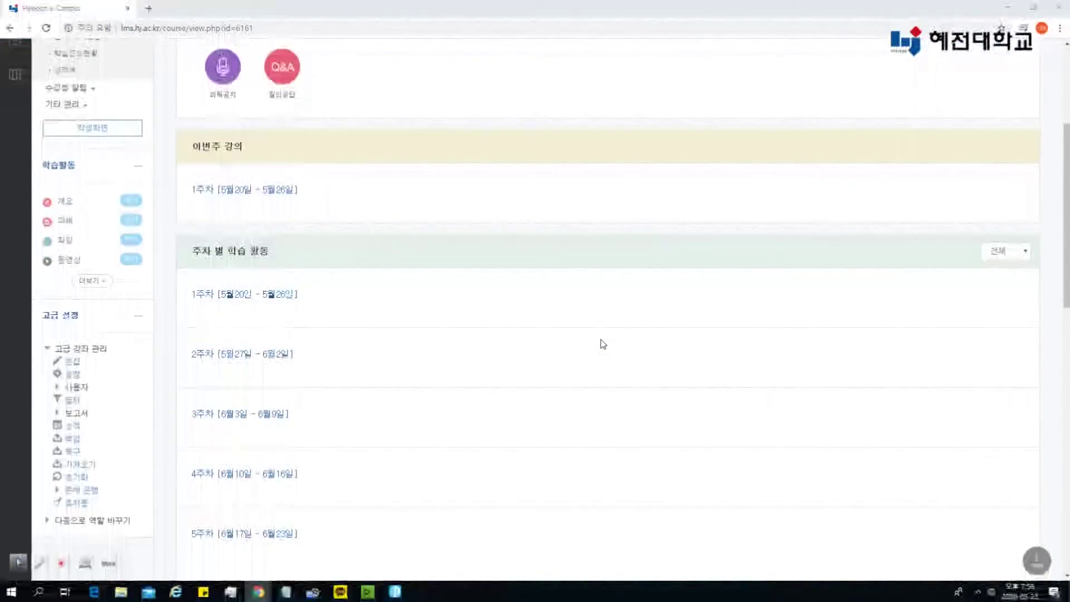
scroll(603, 344, "down", 2)
Step: Open the week-7 2020-1 중간 고사 quiz and its 응시: 2명 results report
left_click(273, 518)
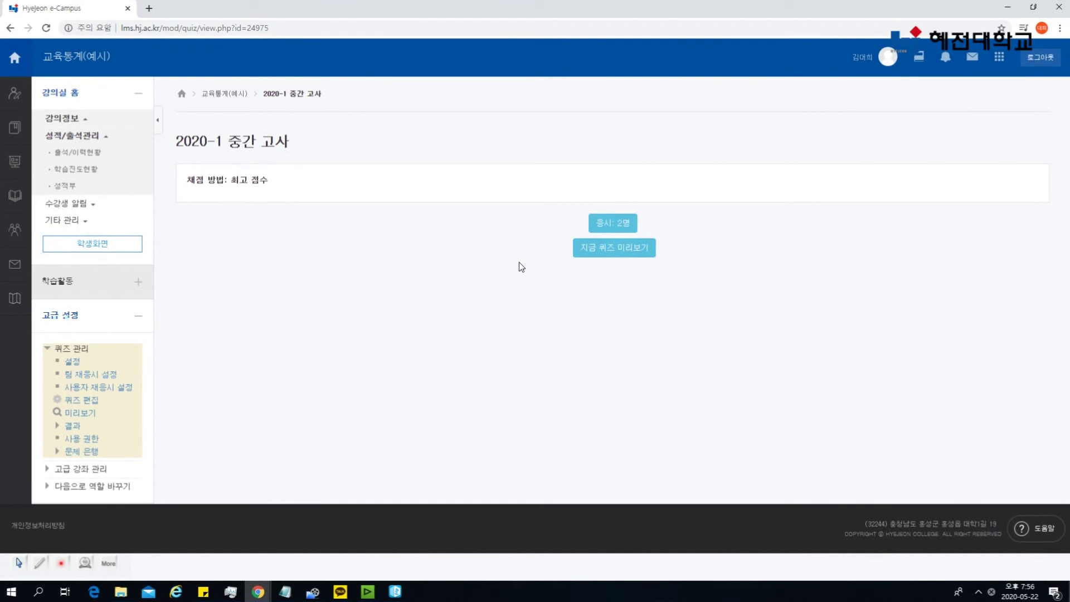
left_click(609, 225)
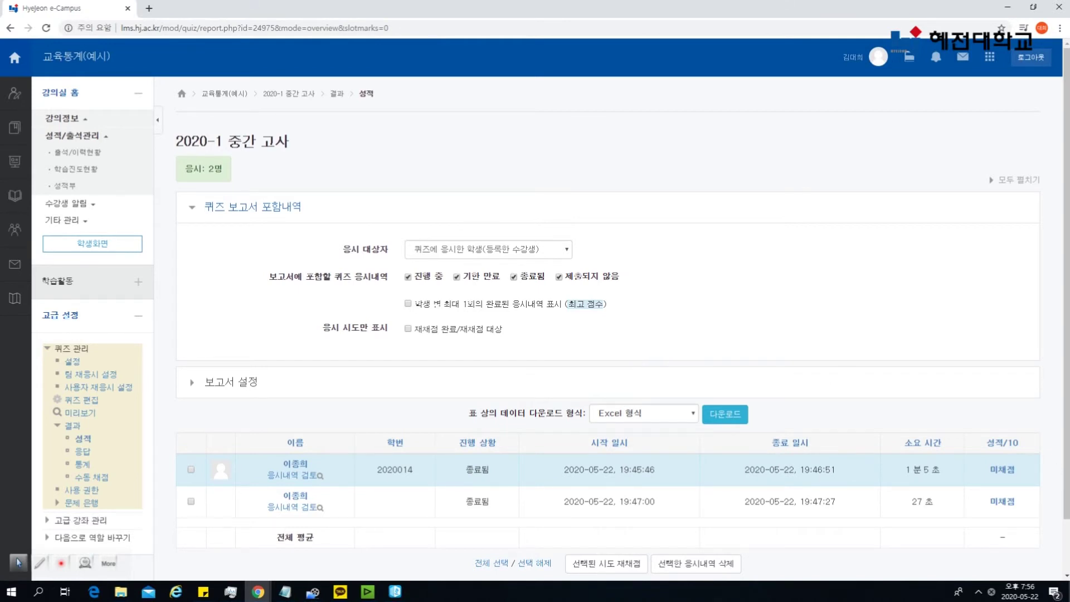
scroll(607, 334, "down", 1)
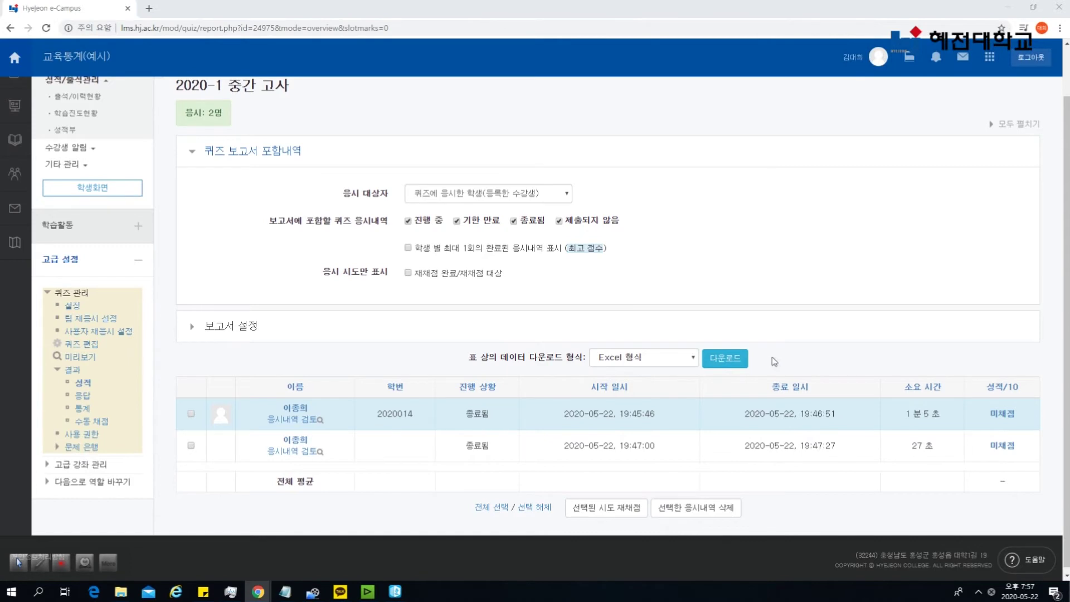
scroll(562, 455, "down", 1)
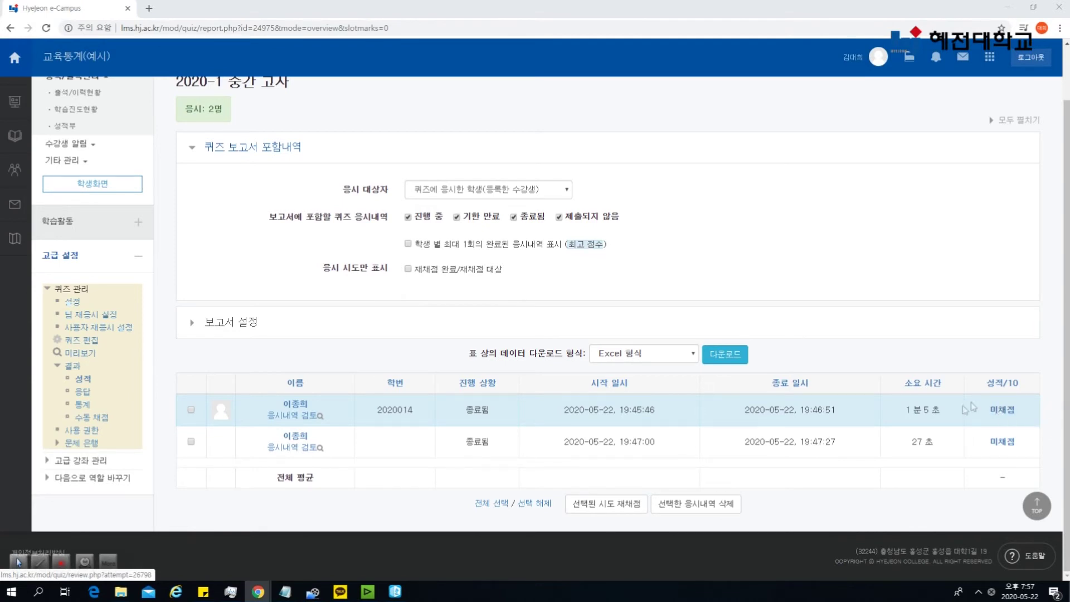
Step: In the first ungraded attempt, override question 2's essay score to 10 and save
left_click(1002, 411)
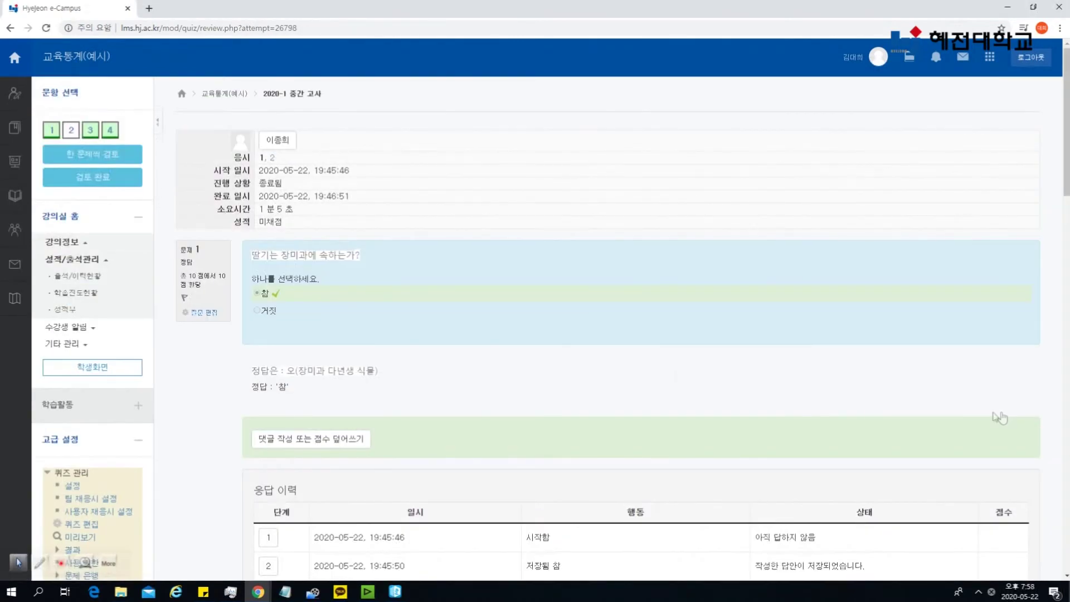
scroll(576, 383, "down", 8)
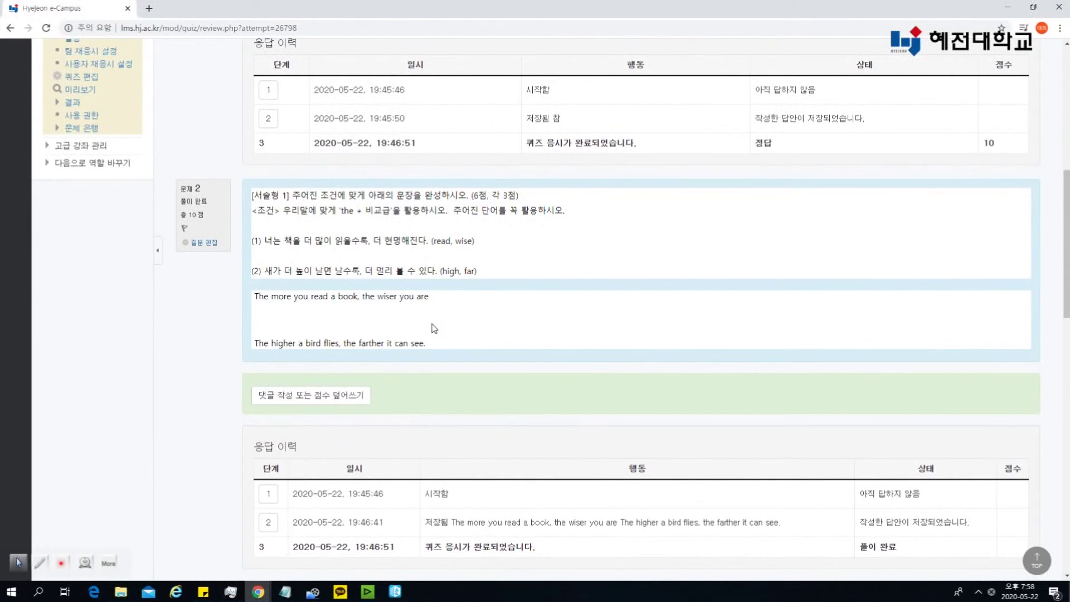
left_click(359, 397)
scroll(229, 296, "down", 3)
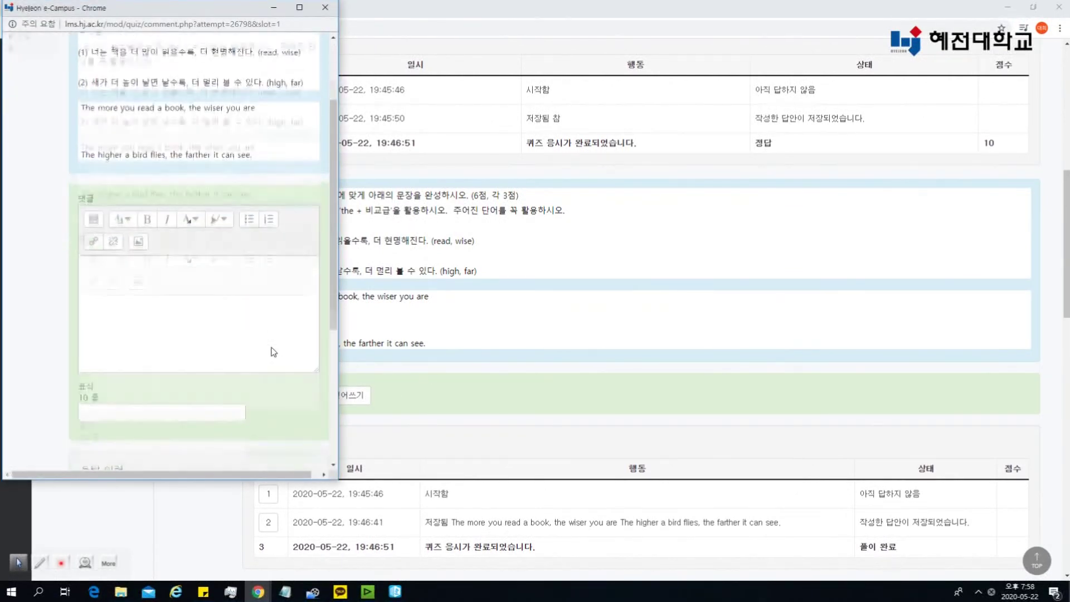
left_click(184, 351)
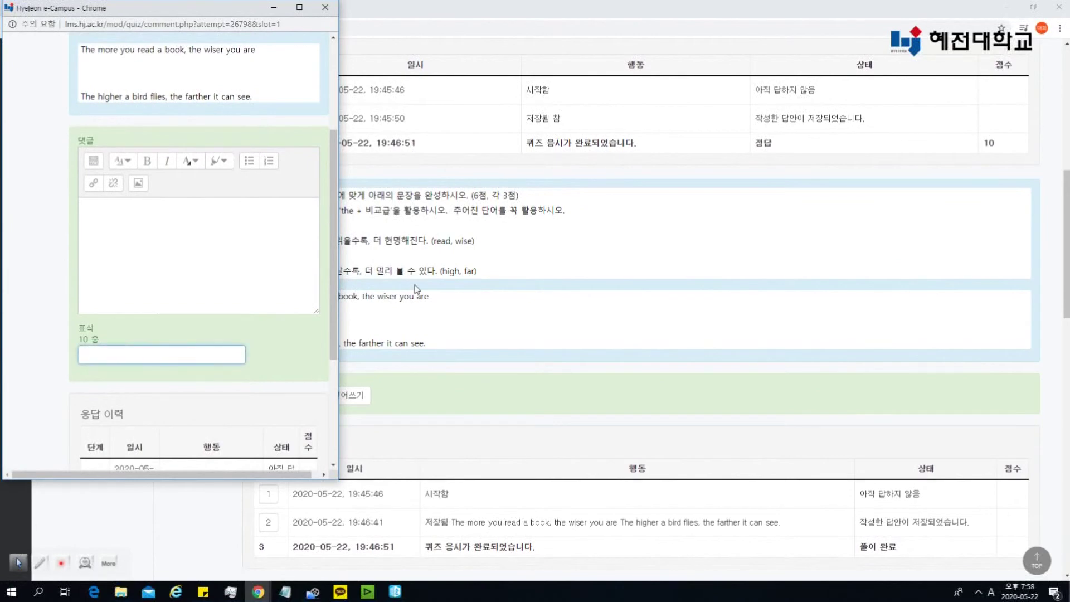
scroll(415, 260, "down", 3)
scroll(148, 265, "down", 3)
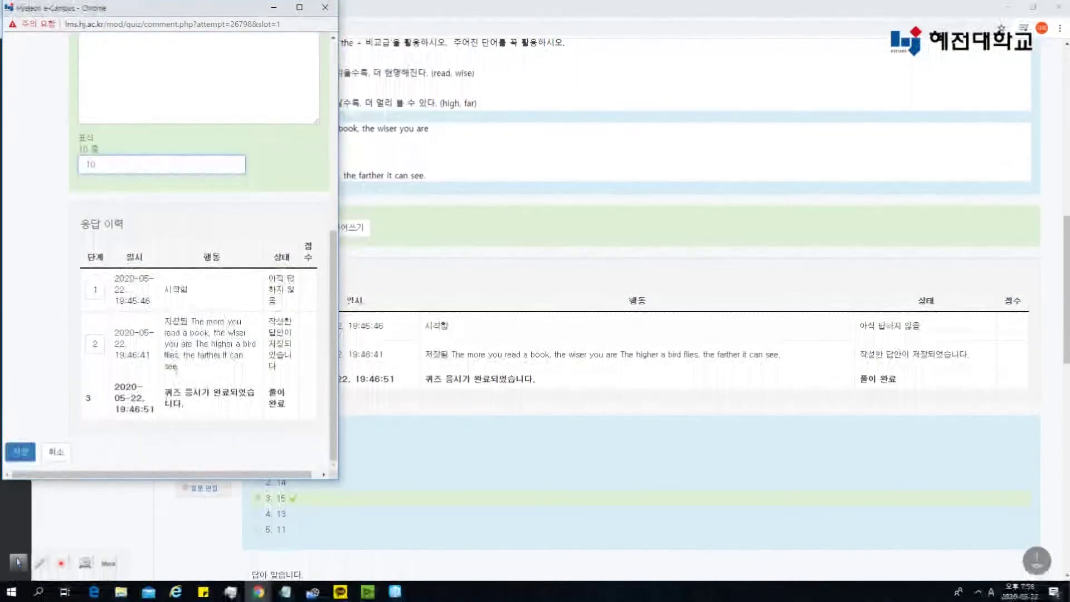
left_click(12, 456)
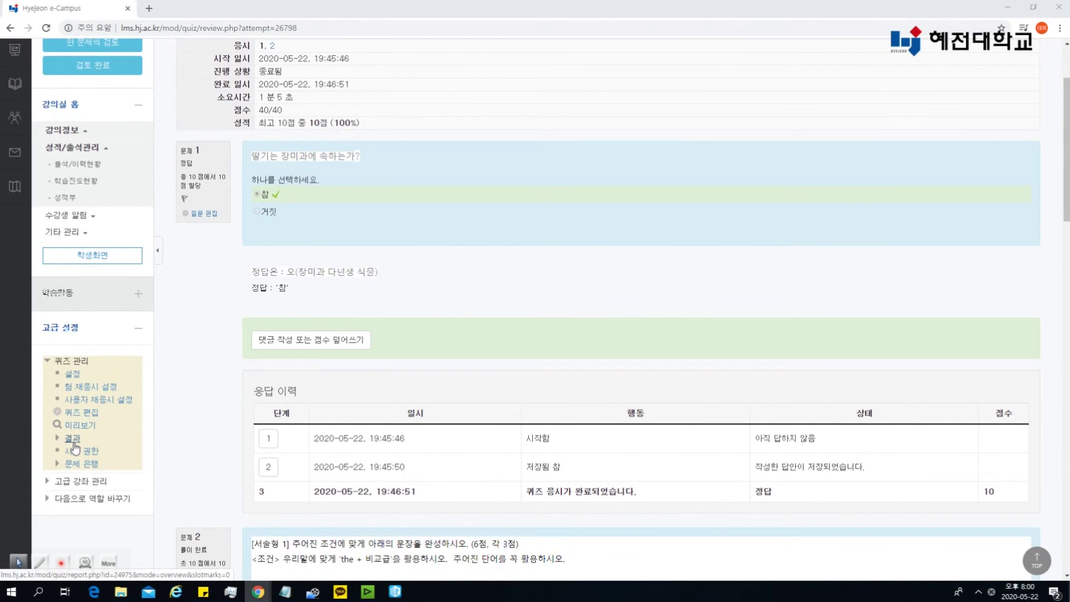
Step: Through 결과 > 수동 채점, grade the 4번 서술형 essay answer with 5 points and save
left_click(74, 444)
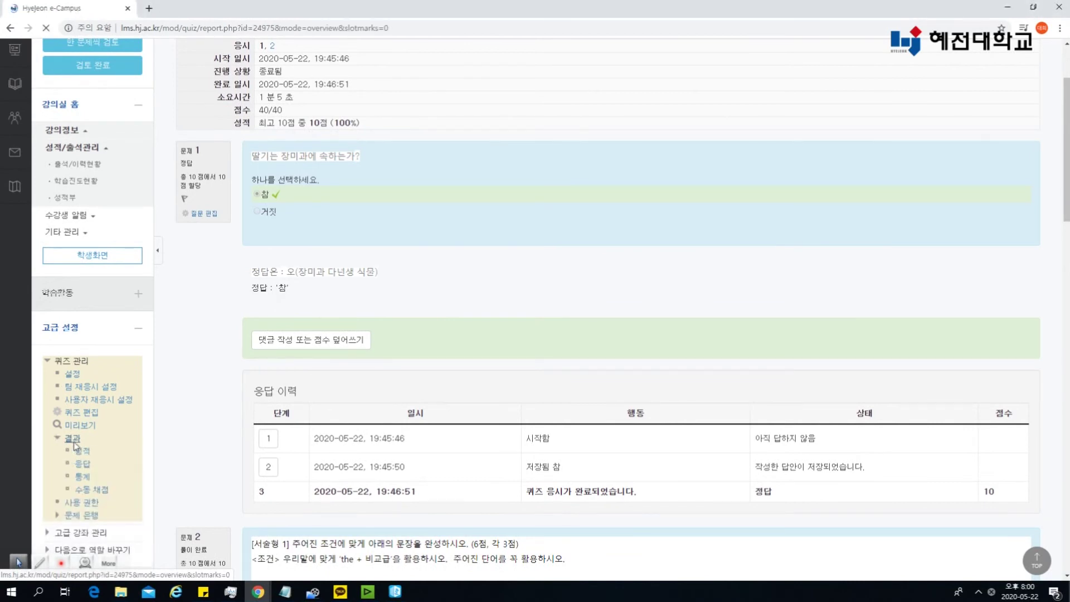
left_click(102, 481)
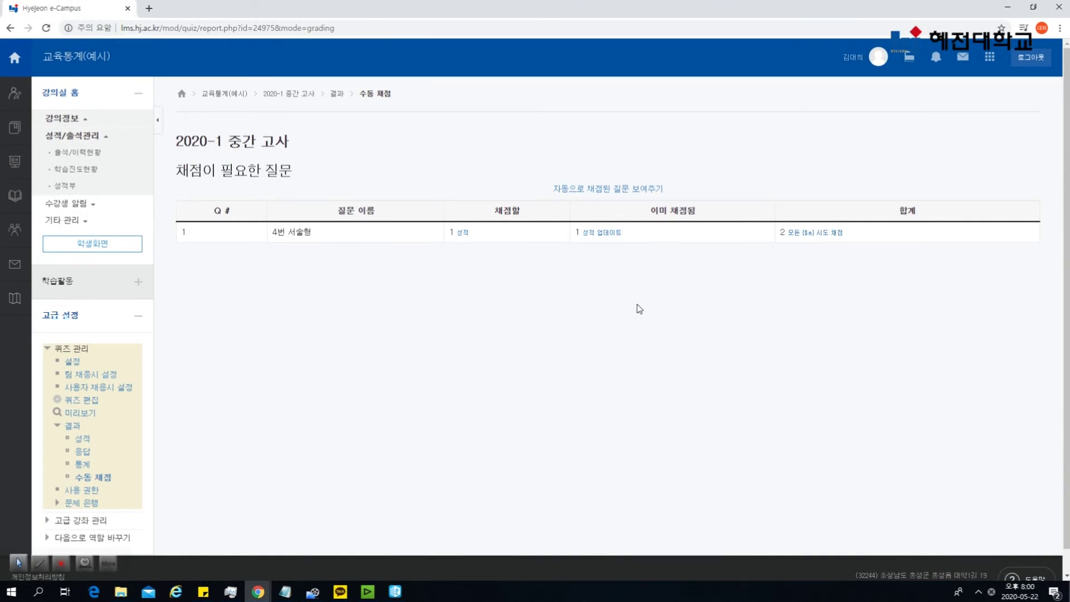
left_click(462, 234)
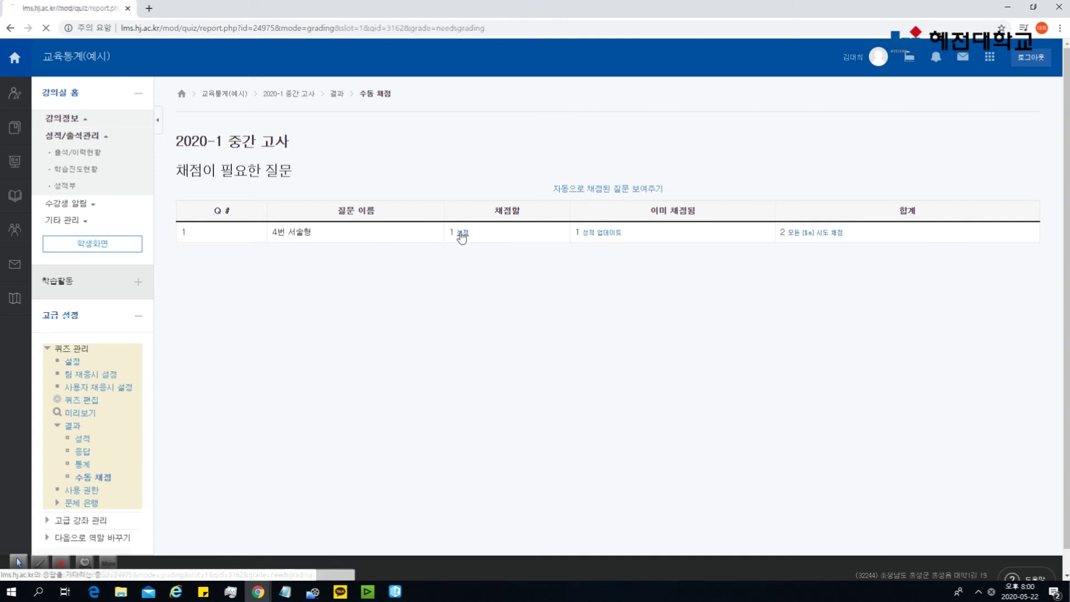
scroll(522, 372, "down", 2)
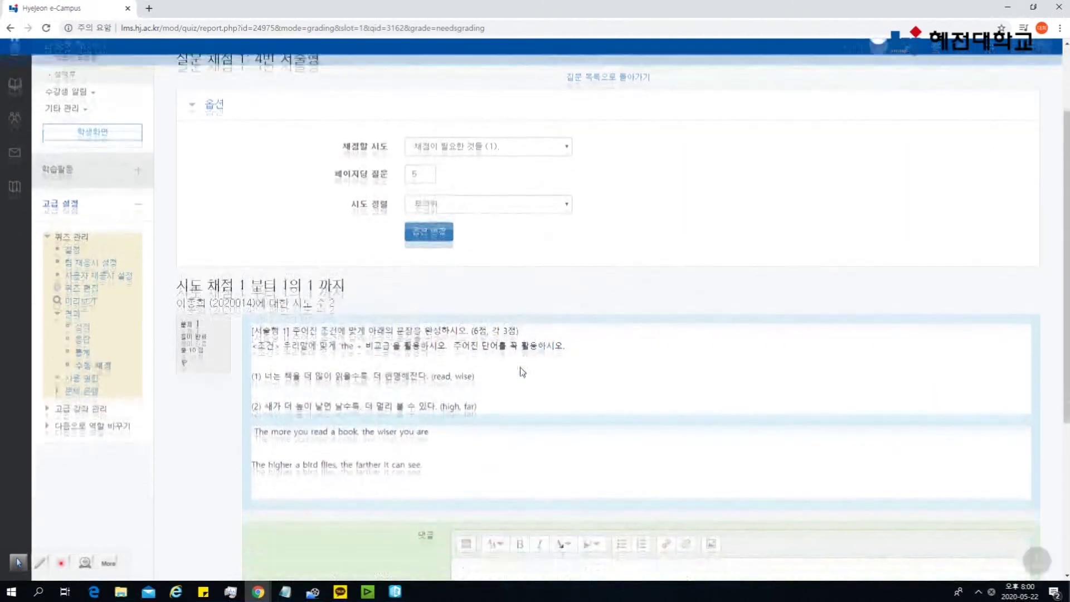
scroll(475, 464, "down", 3)
left_click(462, 447)
type("5")
left_click(651, 511)
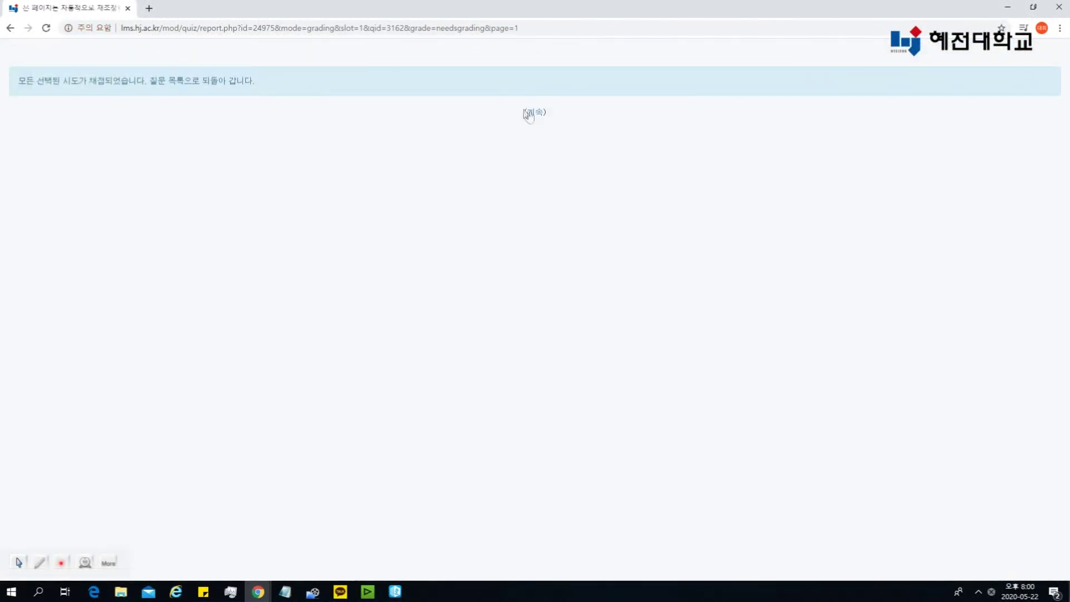
left_click(536, 113)
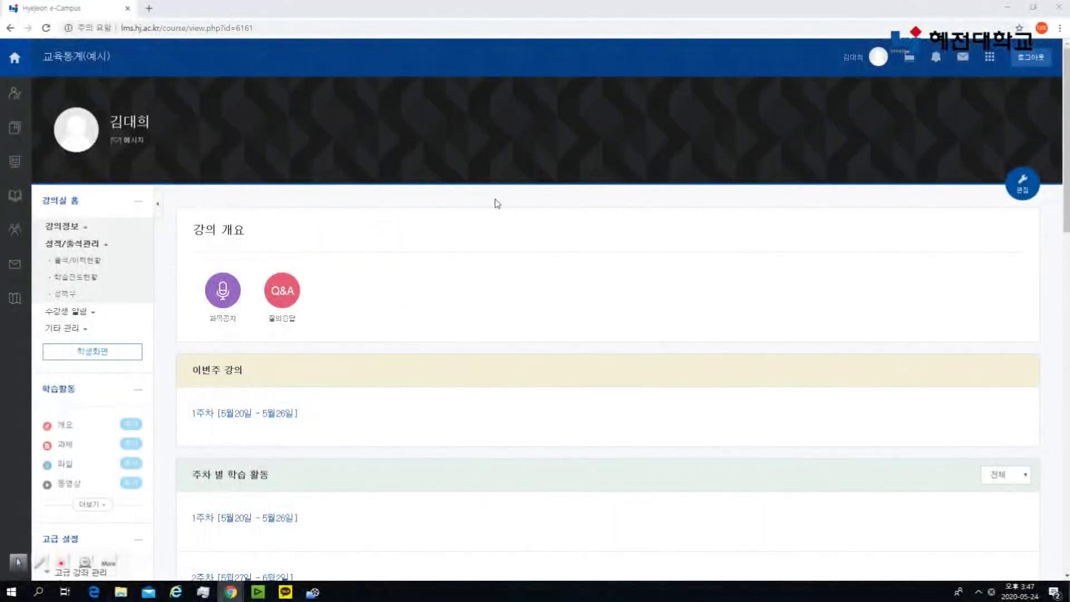
Step: Open the 성적부 성적항목 관리 page from the course sidebar
mouse_move(41, 244)
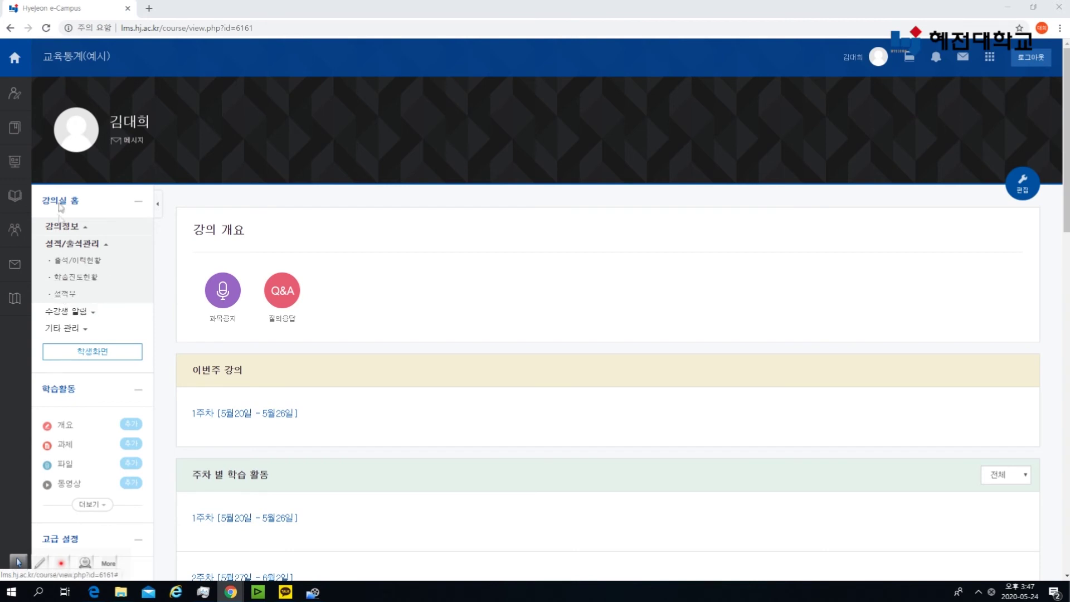
left_click(68, 296)
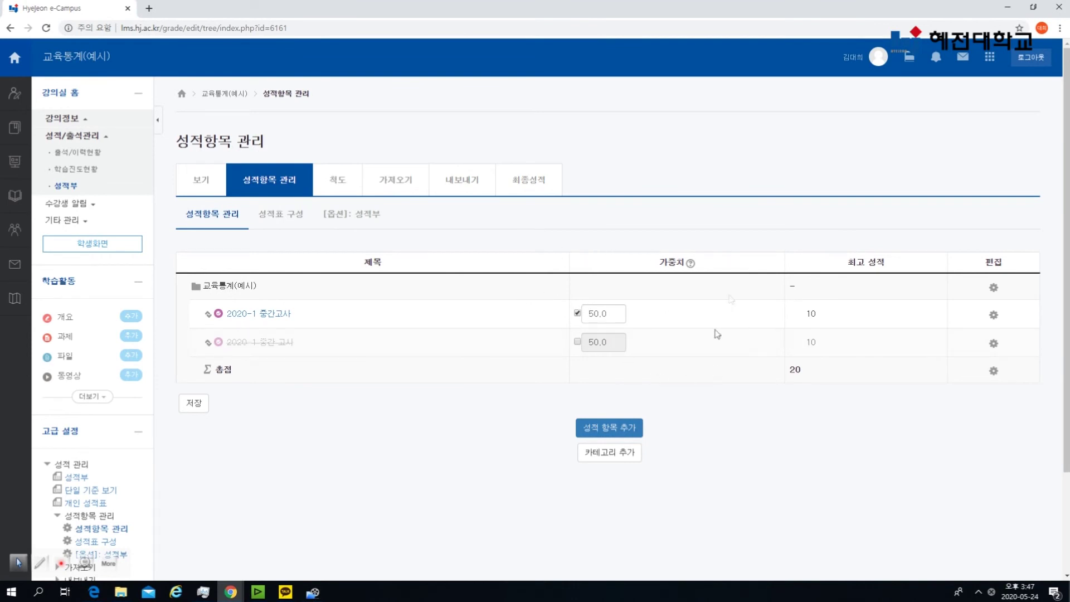
Step: Change the 2020-1 중간고사 weight from 50,0 to 30 and save the weights
left_click(618, 314)
left_click(578, 316)
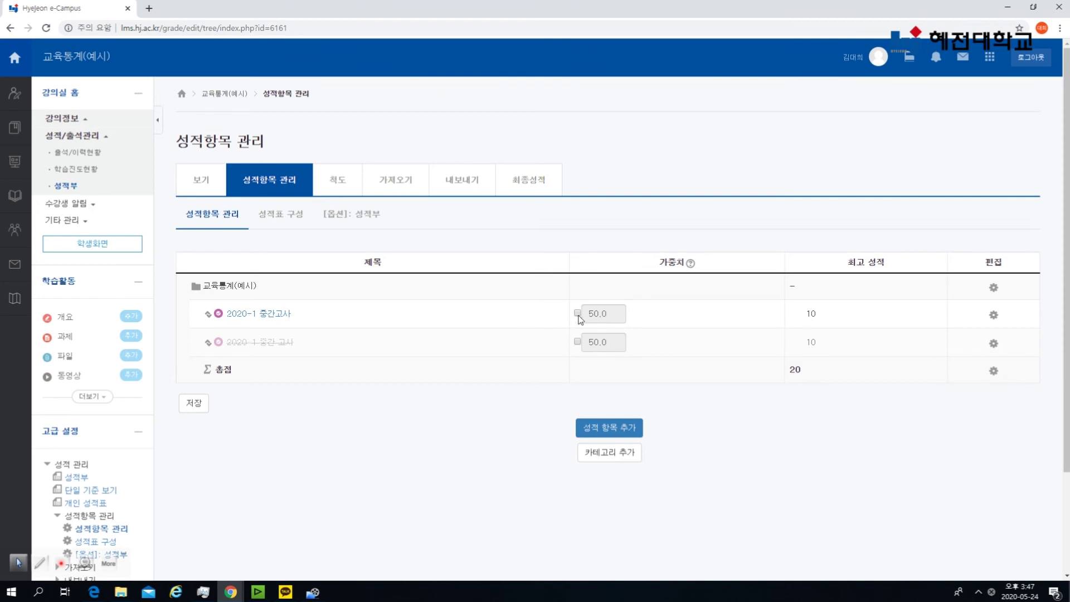
left_click(578, 314)
left_click_drag(612, 315, 568, 315)
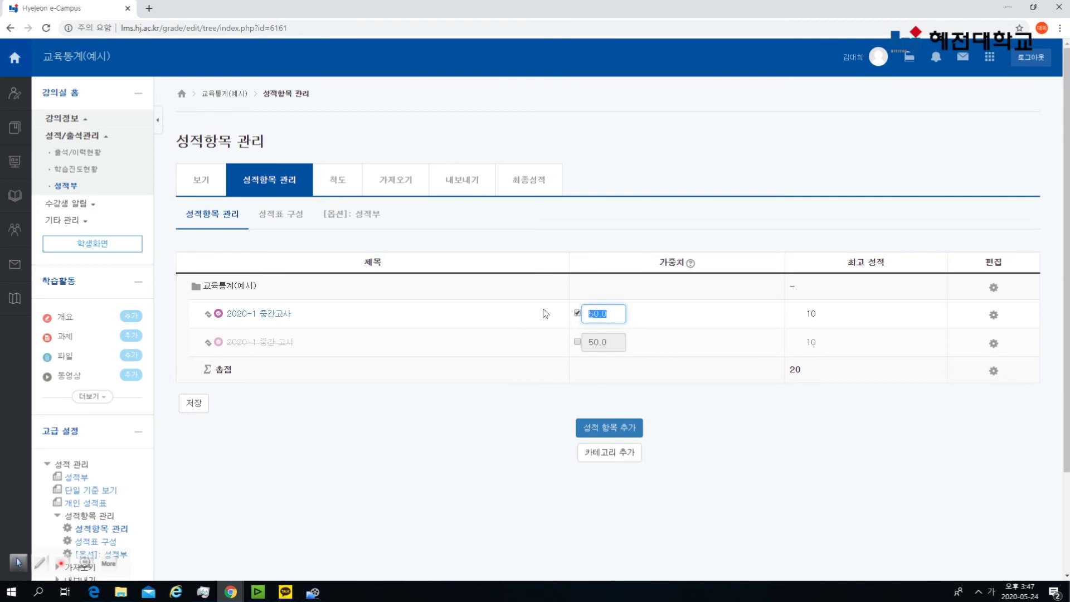
type("30")
left_click(193, 402)
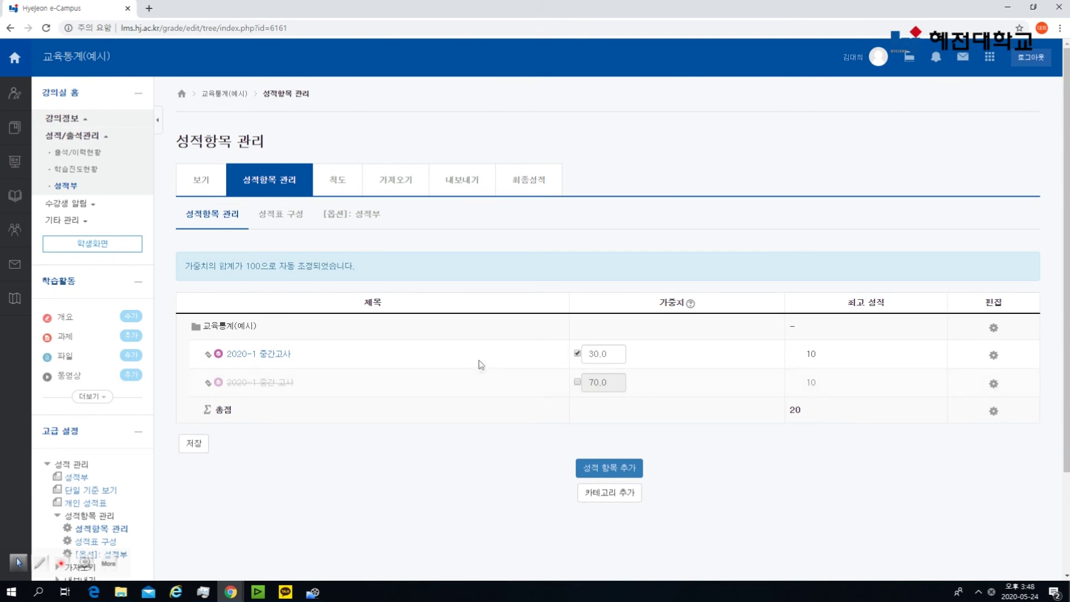
Step: Return via the course home to the gradebook and switch to the grade report
left_click(73, 95)
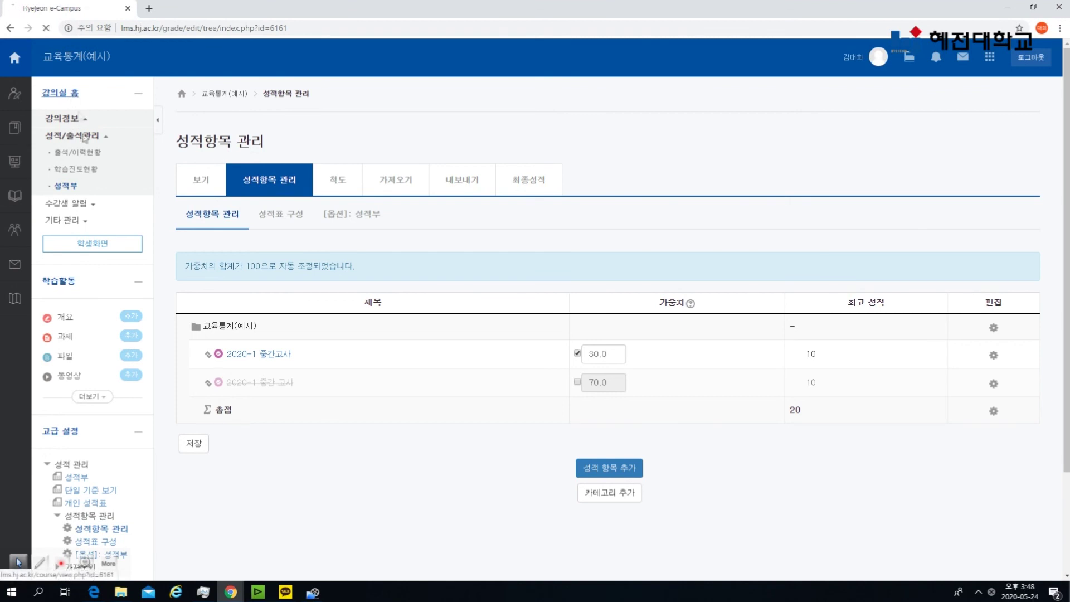
left_click(66, 293)
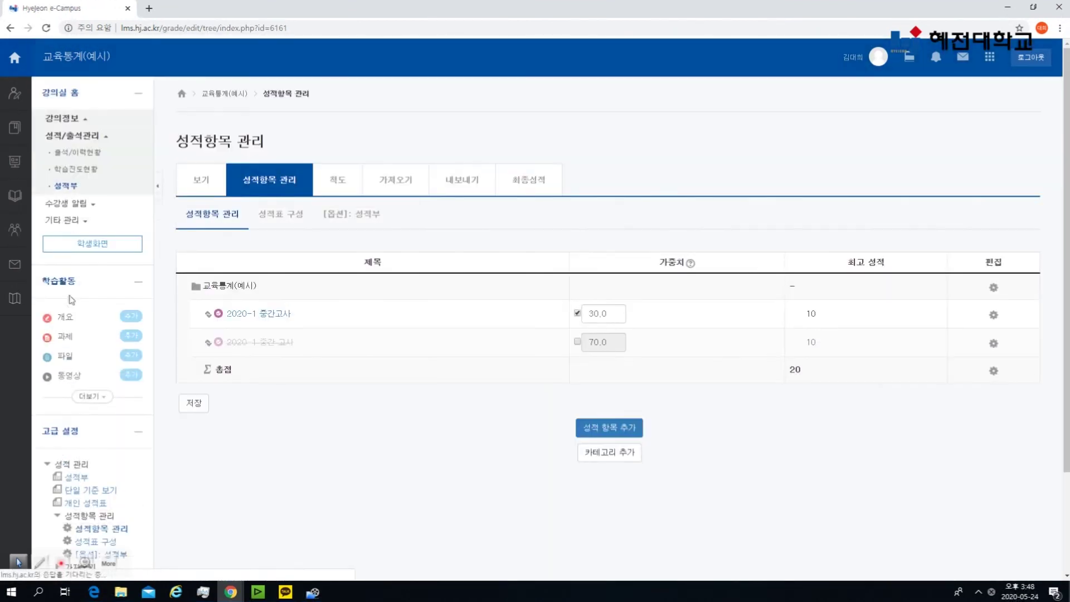
left_click(191, 176)
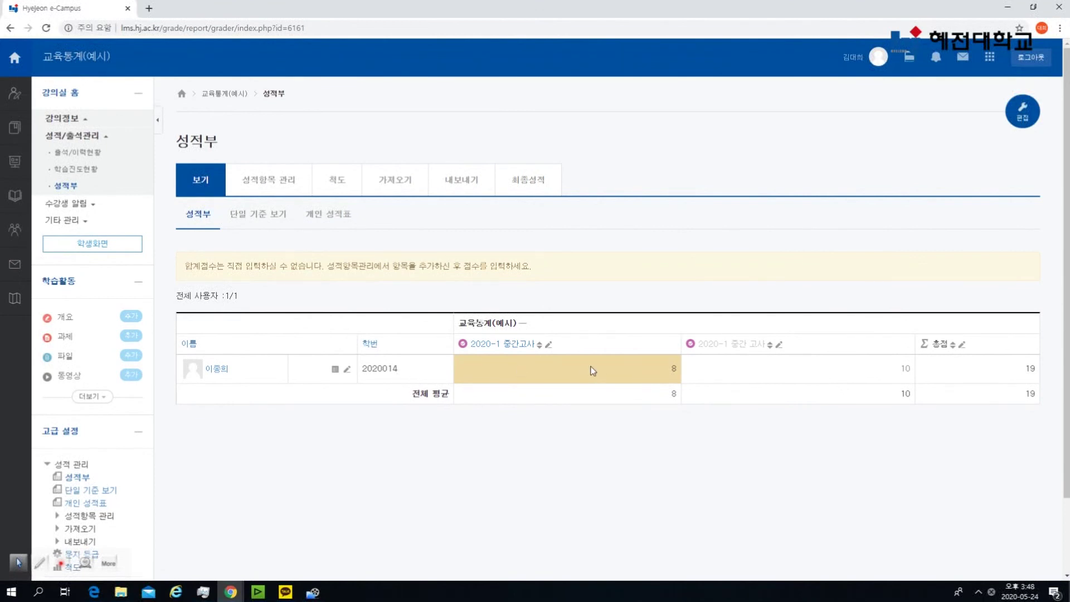
Step: Change the student's 2020-1 중간고사 grade from 8 to 9 in the grader report
left_click(665, 368)
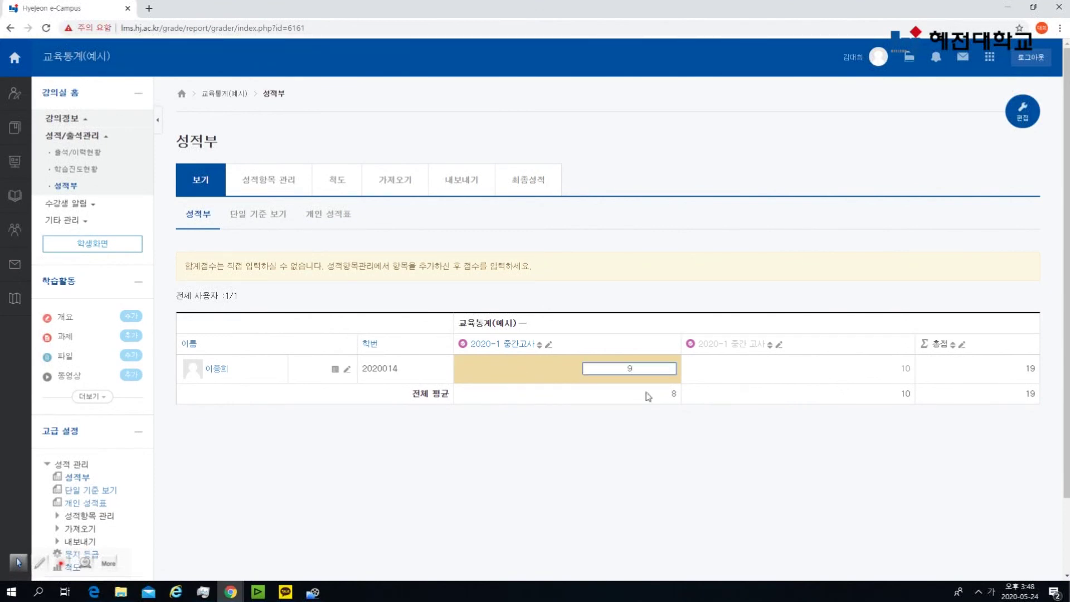
left_click(603, 477)
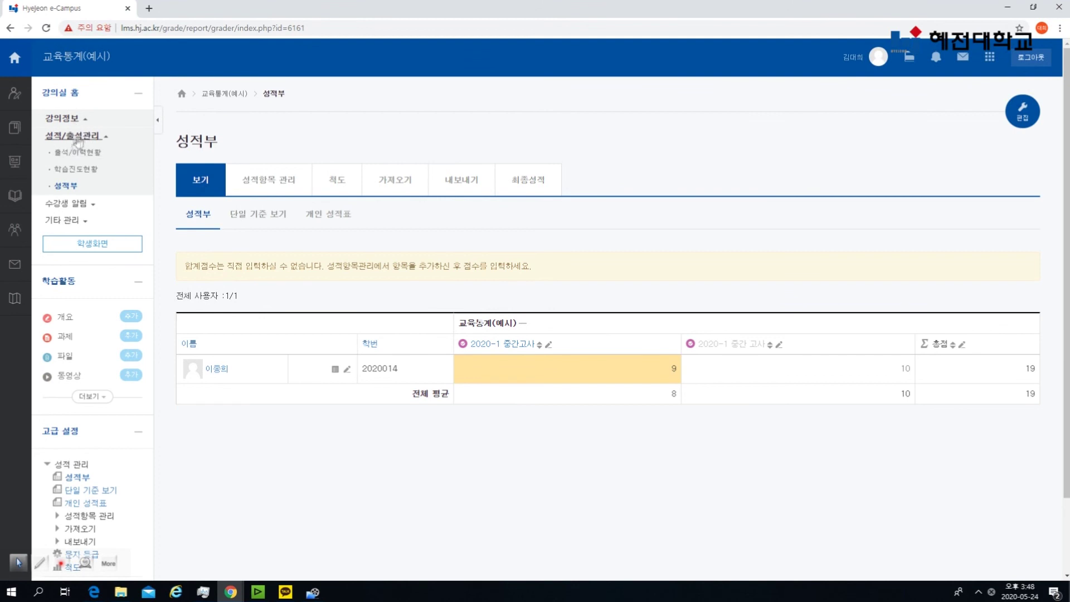
left_click(269, 179)
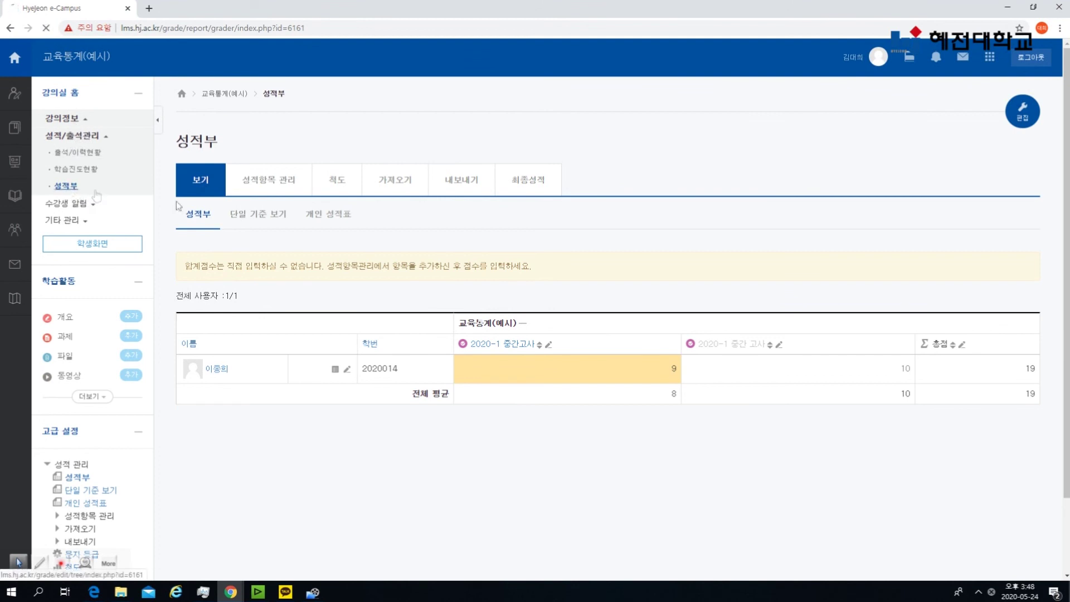
Step: Download the grades as an Excel (.xlsx) export after reviewing the 기타 설정 options
left_click(480, 190)
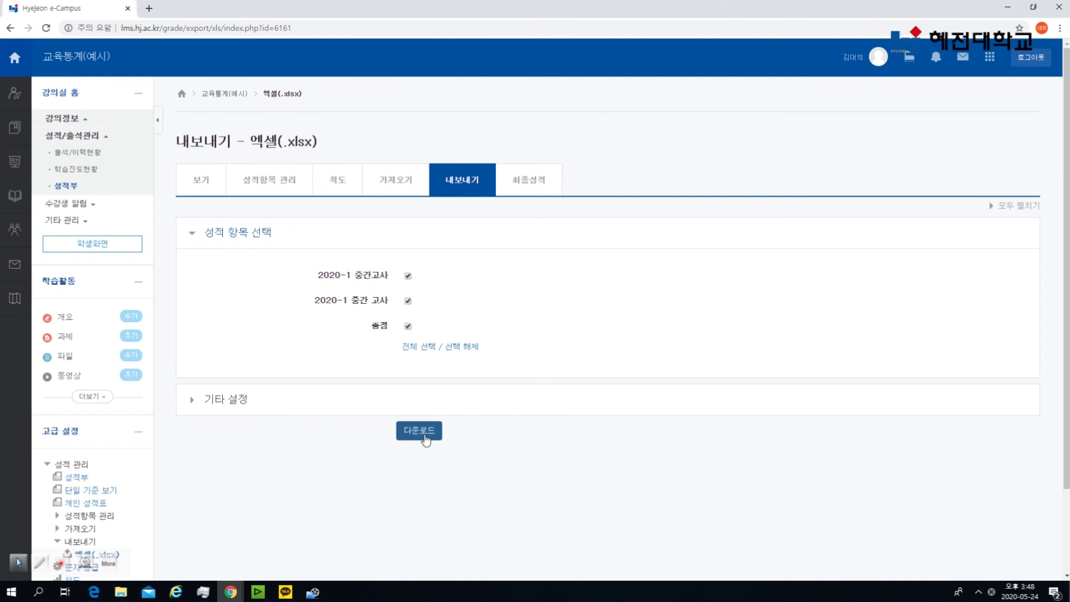
left_click(192, 400)
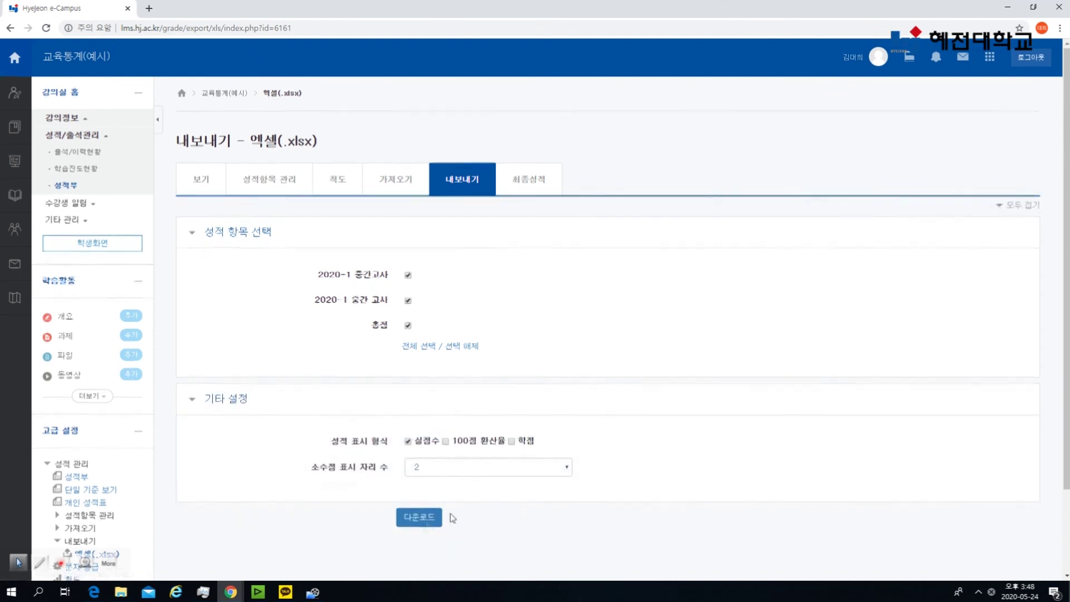
scroll(453, 519, "down", 2)
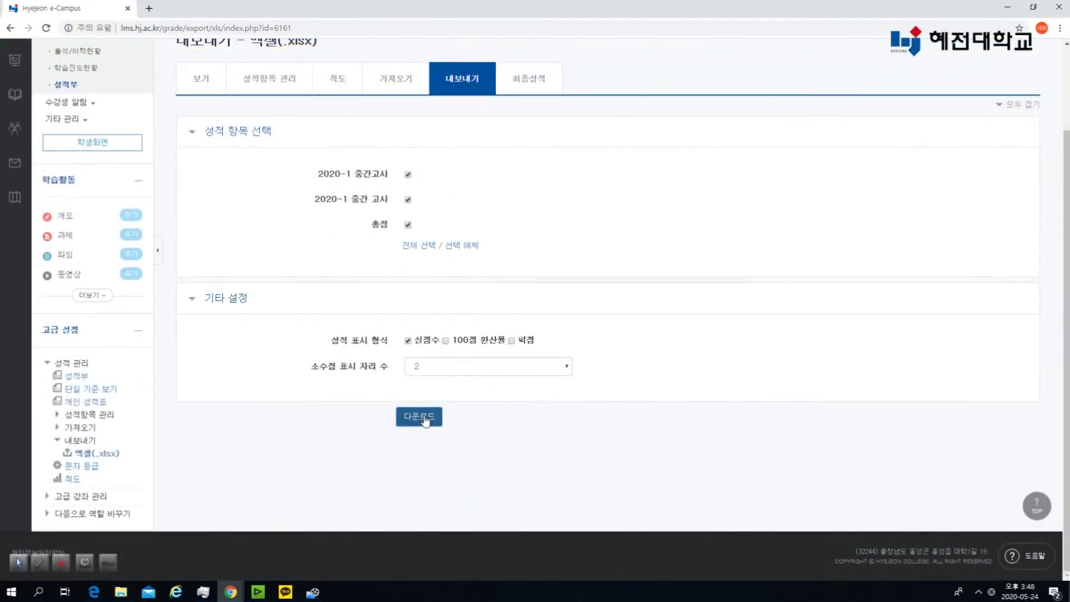
left_click(426, 422)
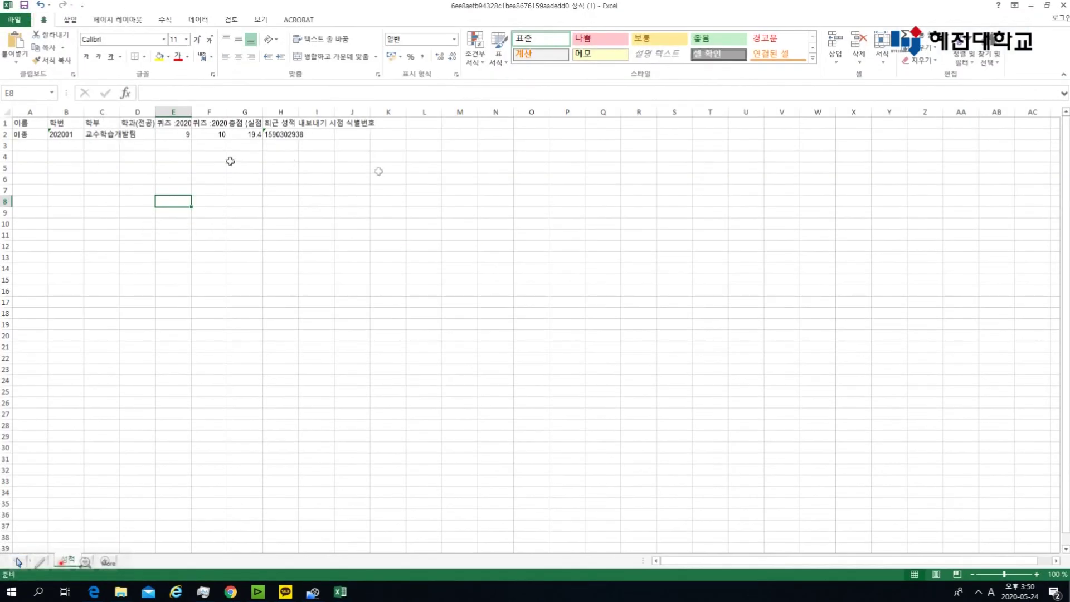